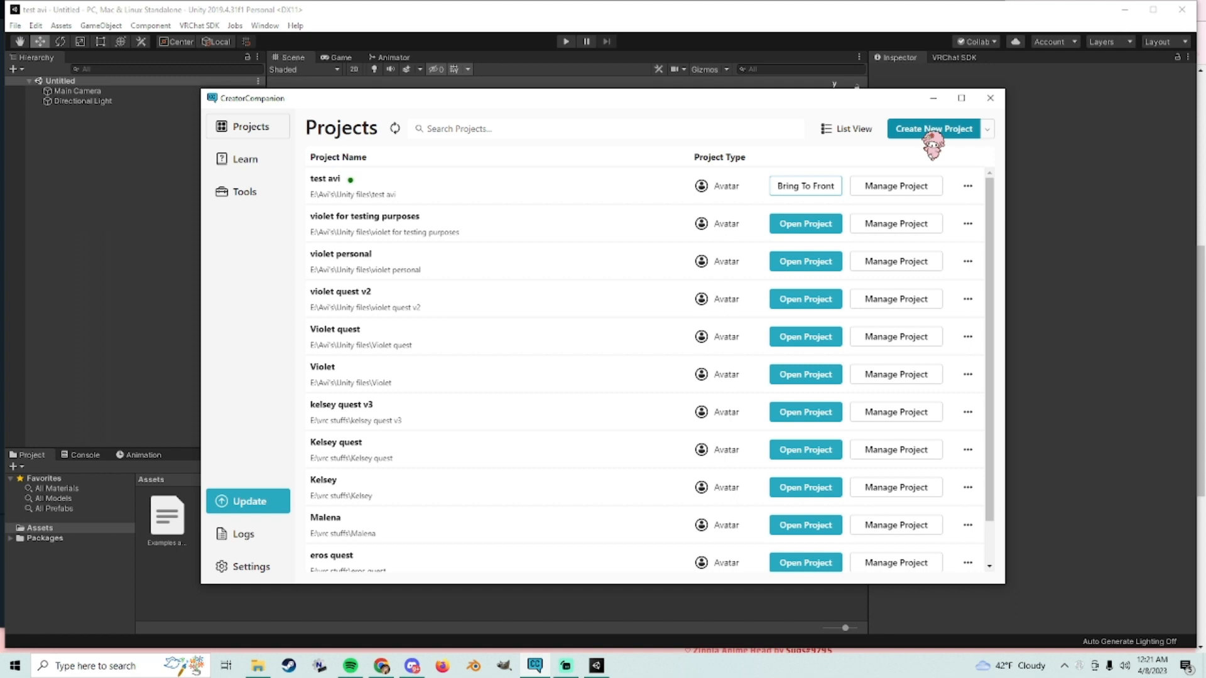
Step: Begin a new project with the Avatar Project template in Creator Companion, and minimize its window to return to Unity
click(929, 132)
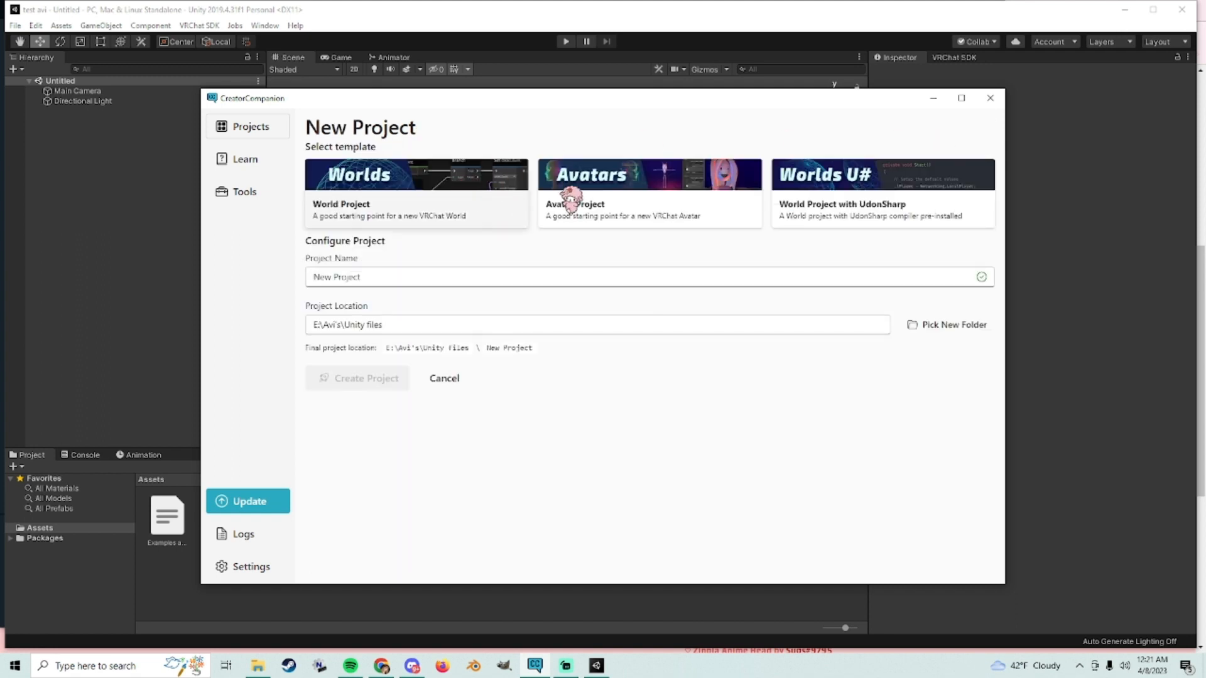
click(594, 197)
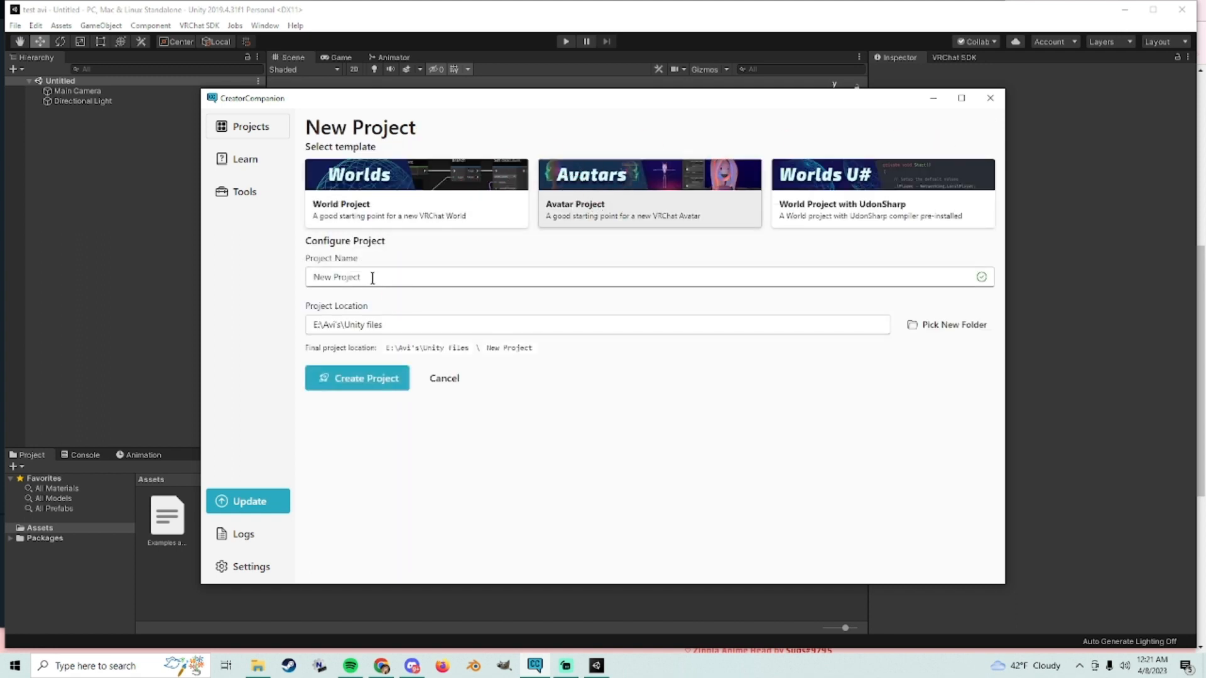
click(320, 277)
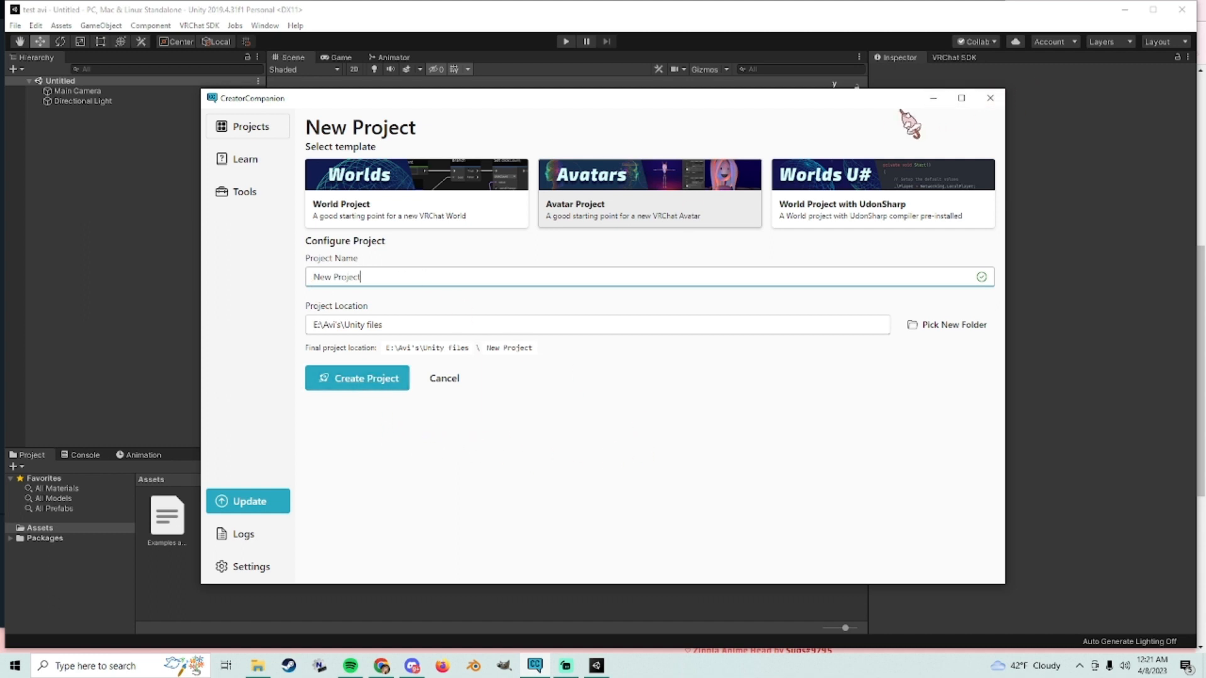
click(933, 98)
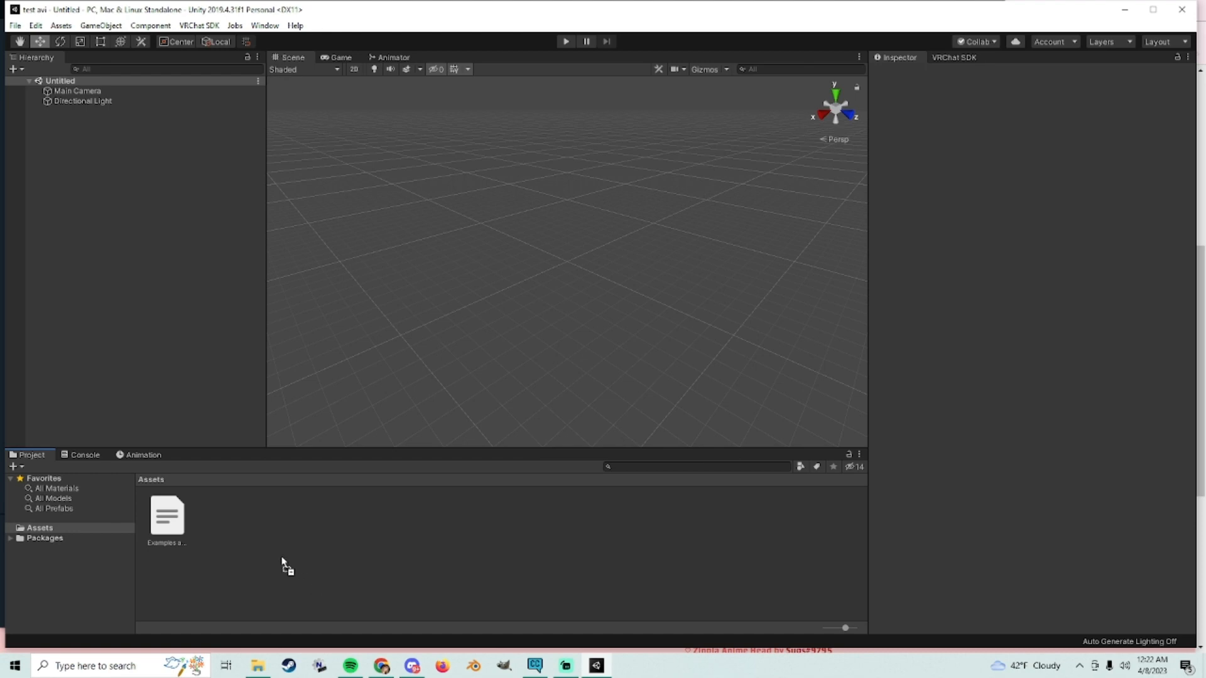
Step: Import the complete poi_pro_7.3.50_and_8.1.147 shader package and the complete MayuFREEBIE avatar package into the project's Assets
drag(244, 533, 204, 521)
drag(296, 528, 292, 531)
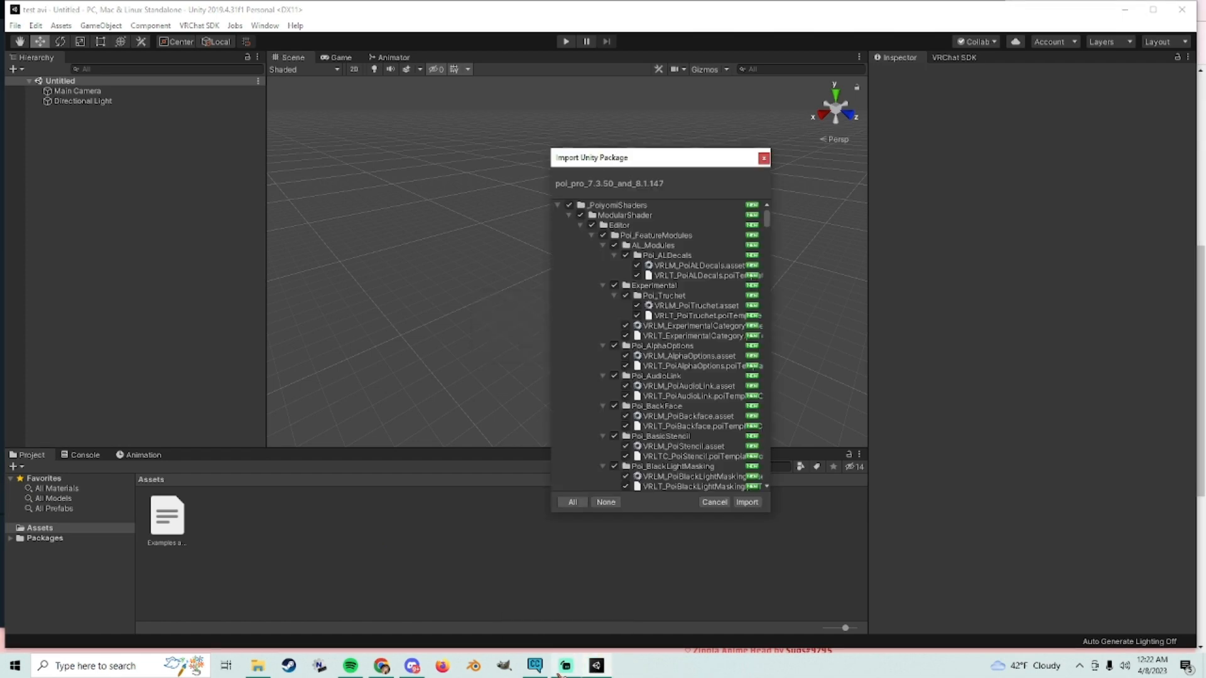
click(747, 502)
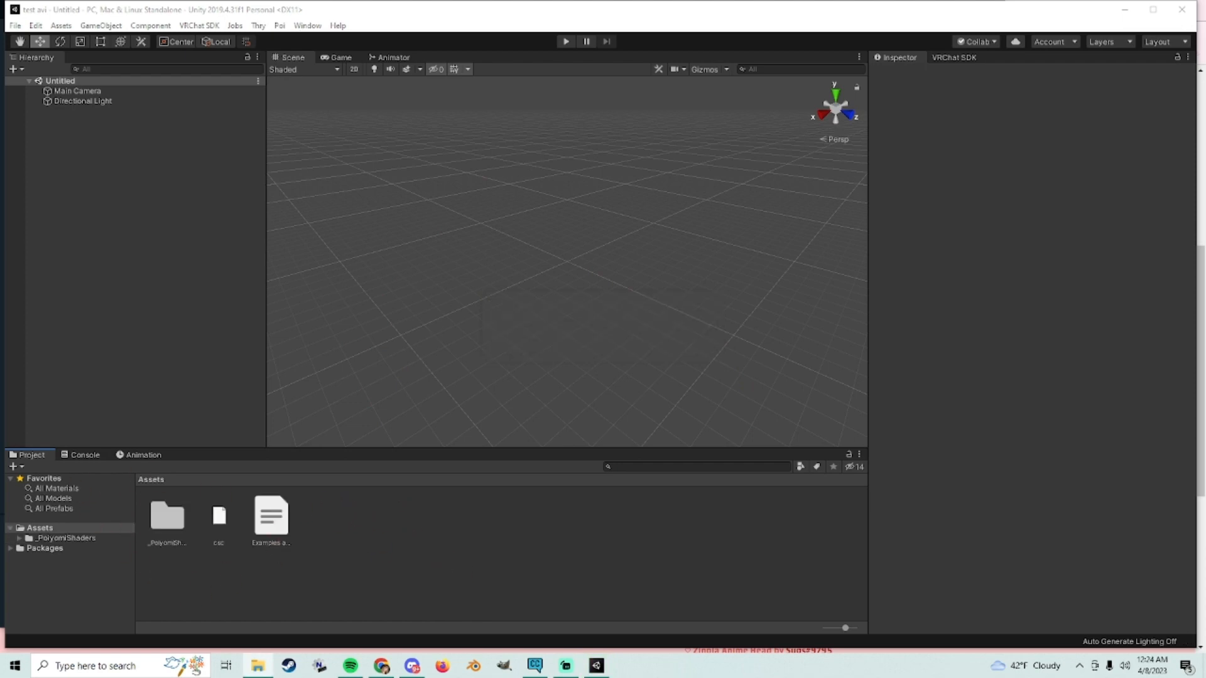
drag(379, 534, 383, 525)
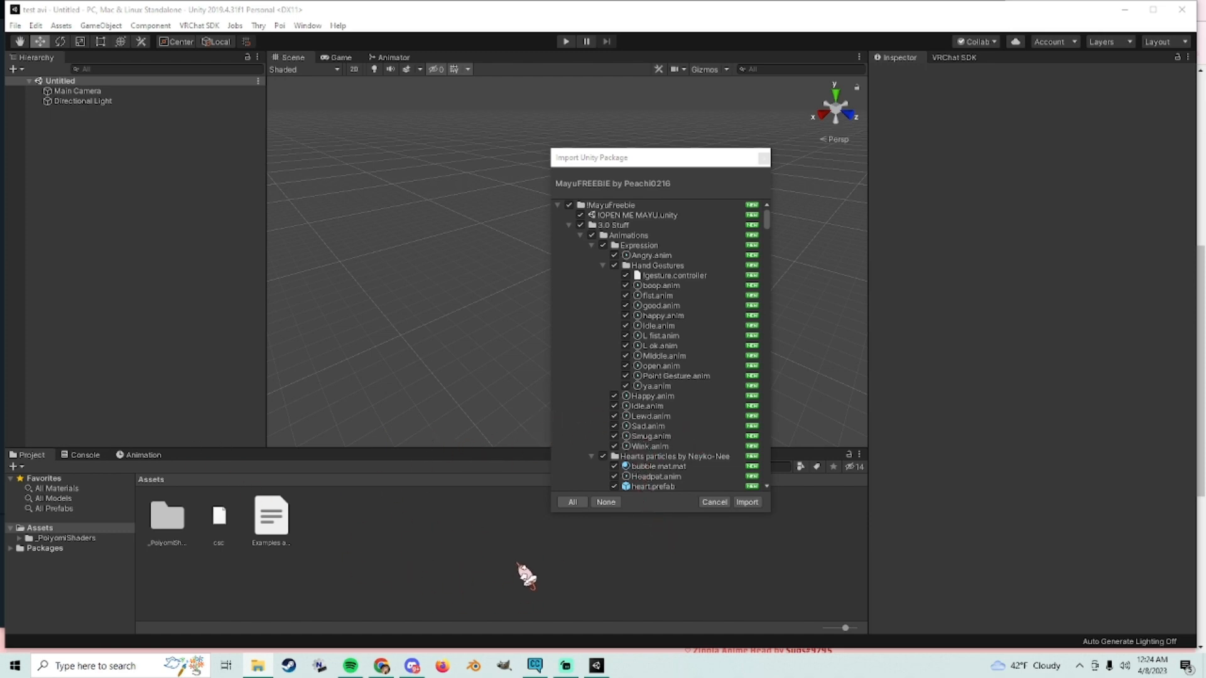
click(747, 502)
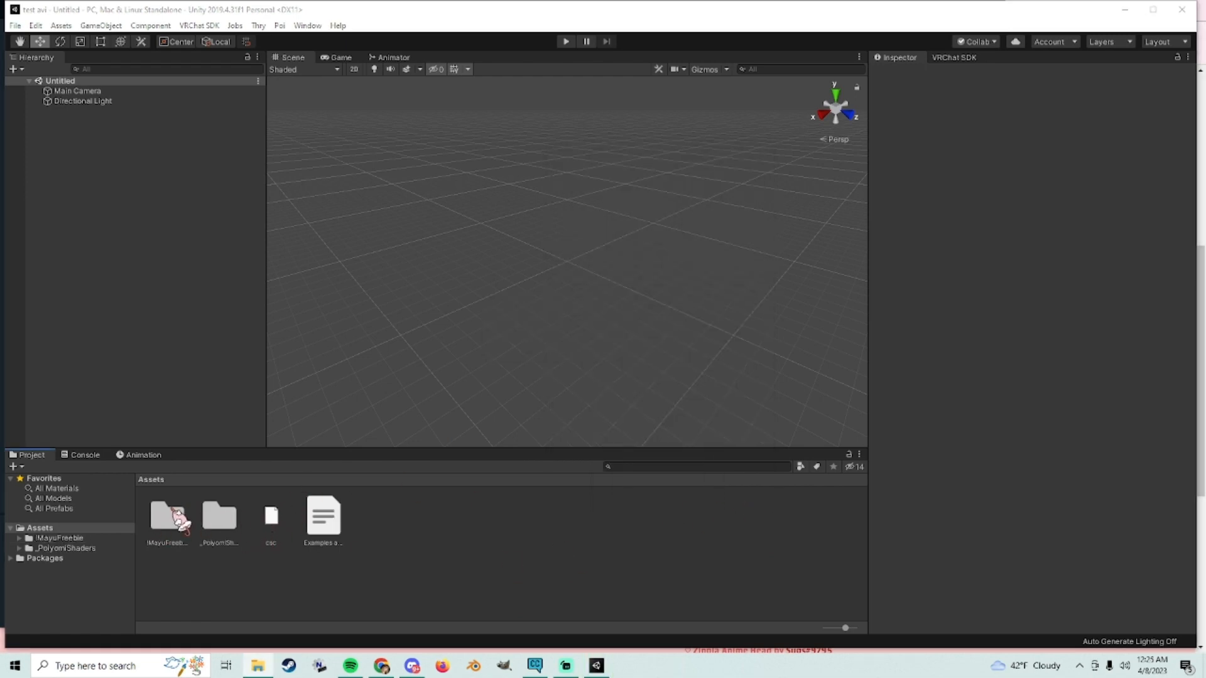
Step: Open the !OPEN ME MAYU scene from the !MayuFreebie folder
double_click(168, 517)
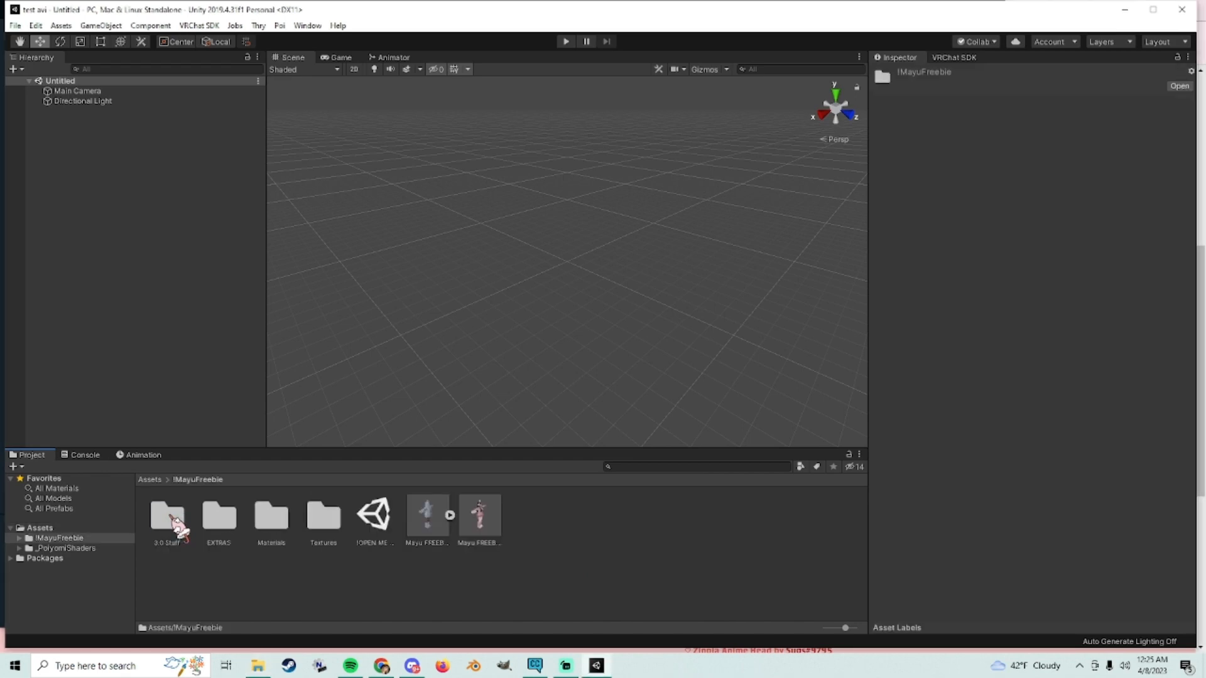
click(383, 527)
double_click(384, 527)
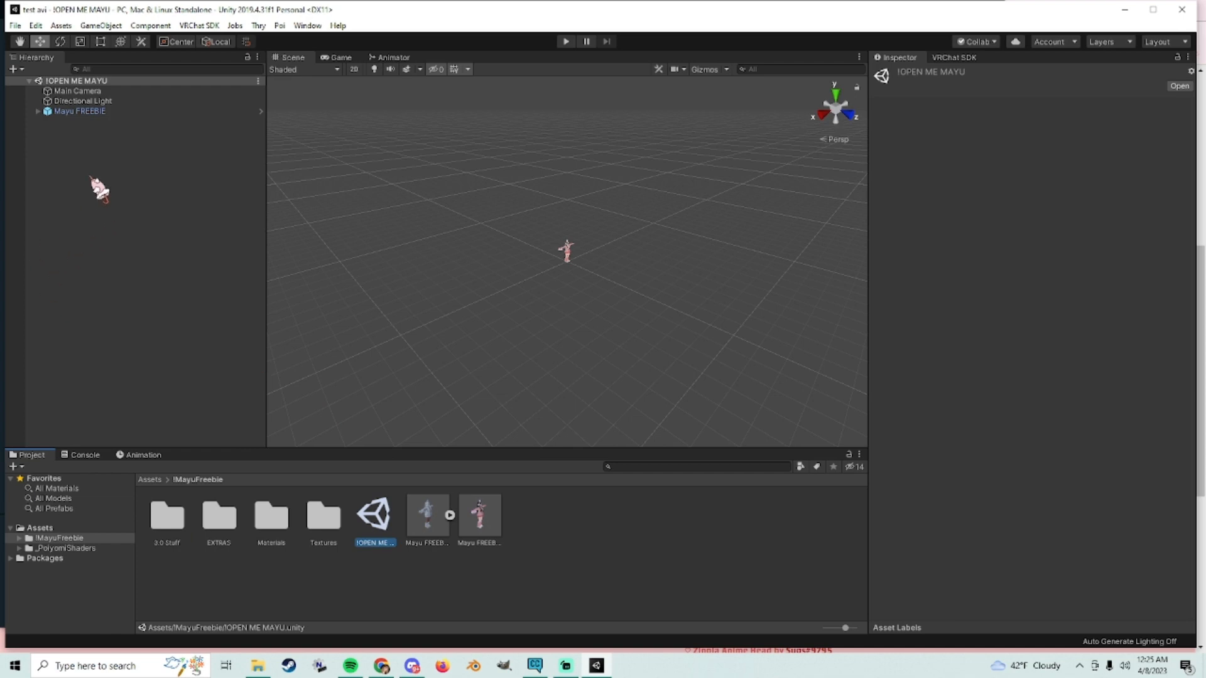
Step: Select the Mayu FREEBIE avatar and examine it up close in the scene from the side and the front
click(73, 113)
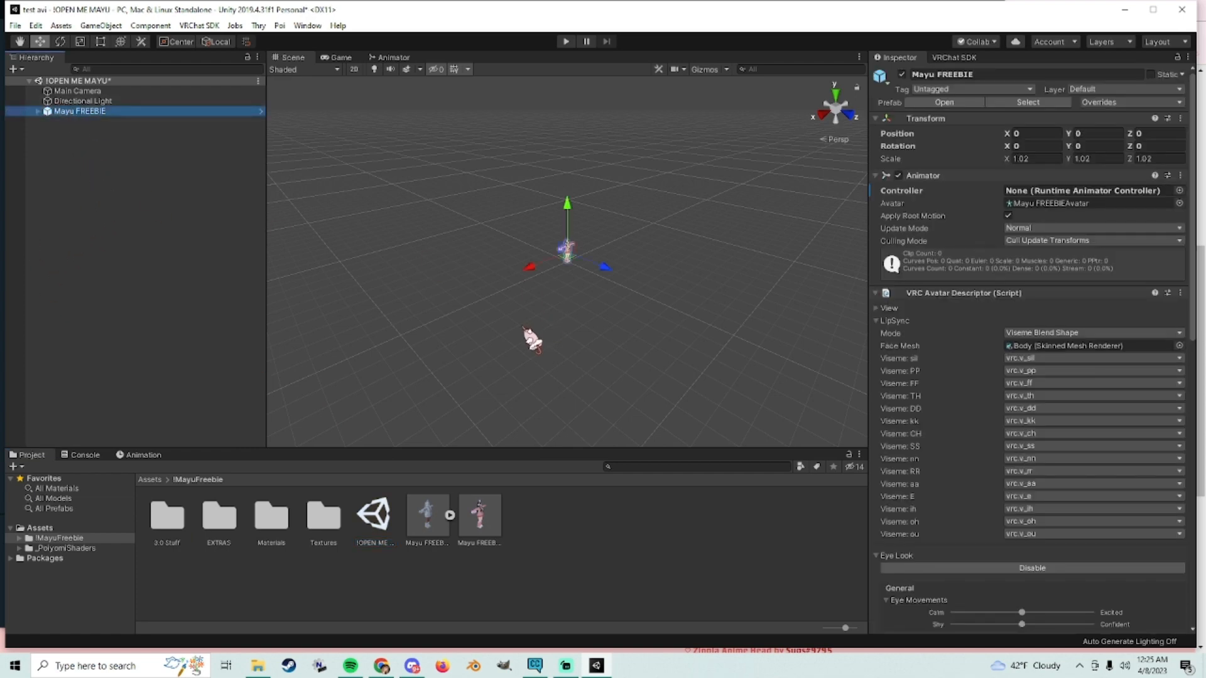
scroll(584, 160, up, 8)
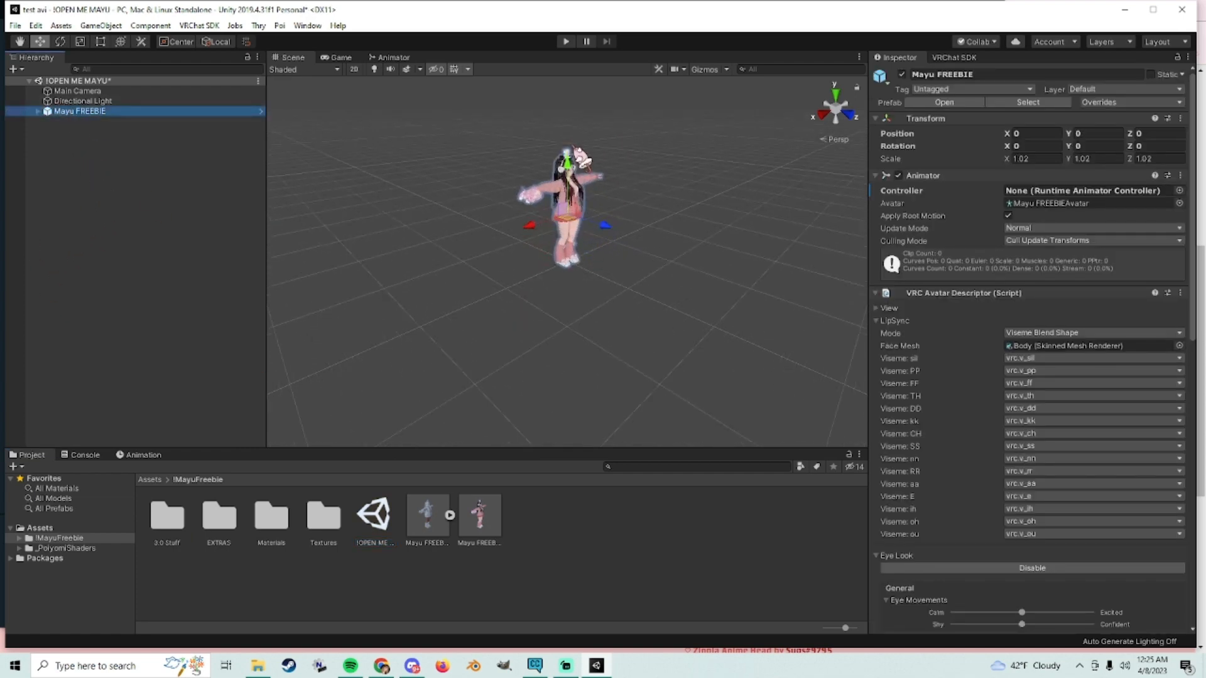
scroll(588, 153, up, 3)
scroll(652, 161, down, 2)
middle_drag(654, 162, 630, 266)
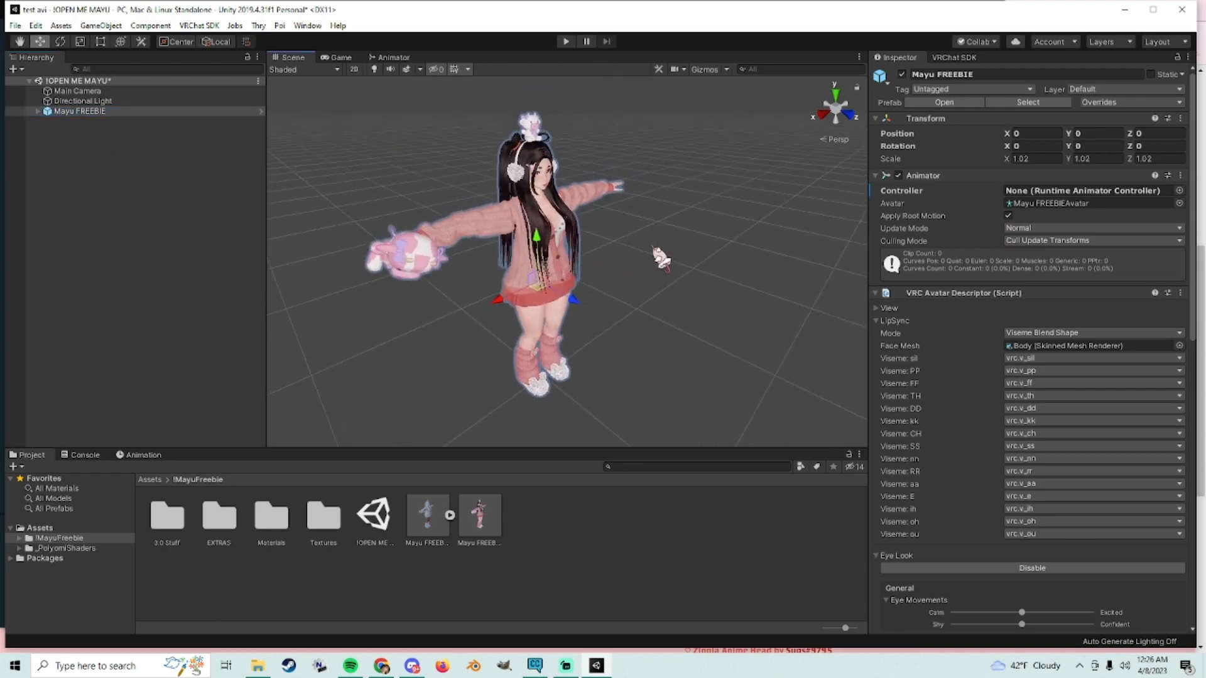
click(845, 103)
click(821, 108)
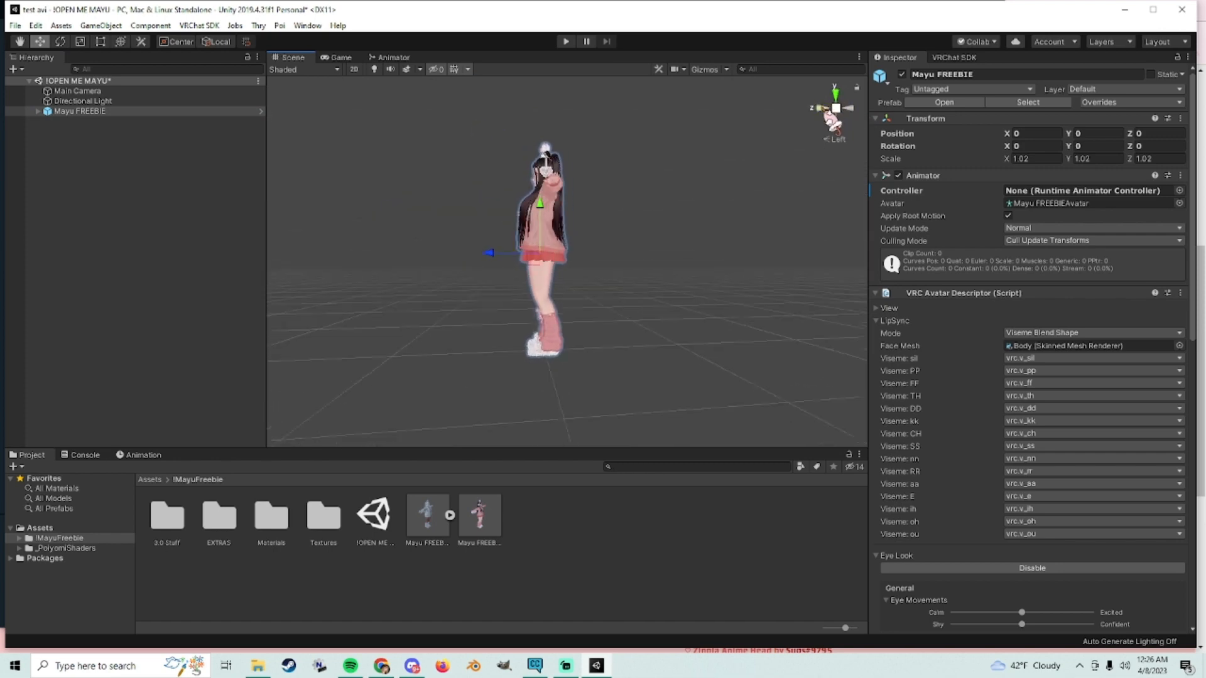
middle_drag(590, 226, 634, 303)
scroll(618, 269, up, 8)
scroll(619, 269, down, 6)
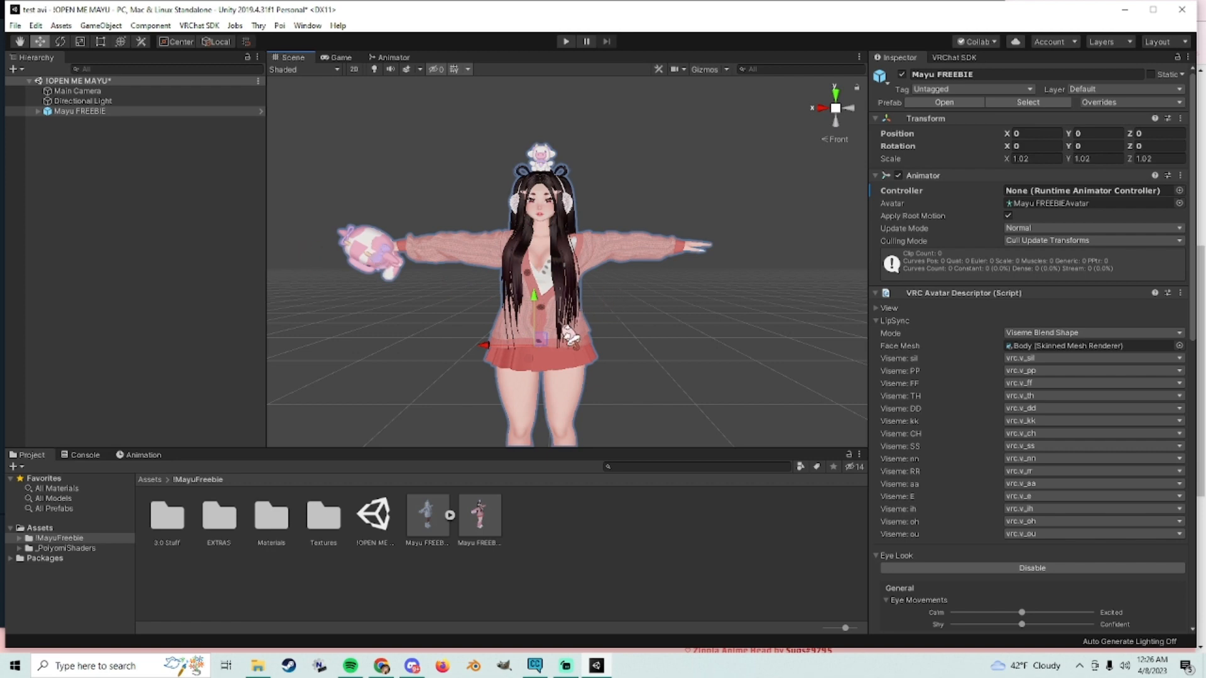
mouse_move(496, 378)
middle_down()
mouse_move(465, 201)
mouse_move(473, 351)
mouse_move(503, 361)
middle_up()
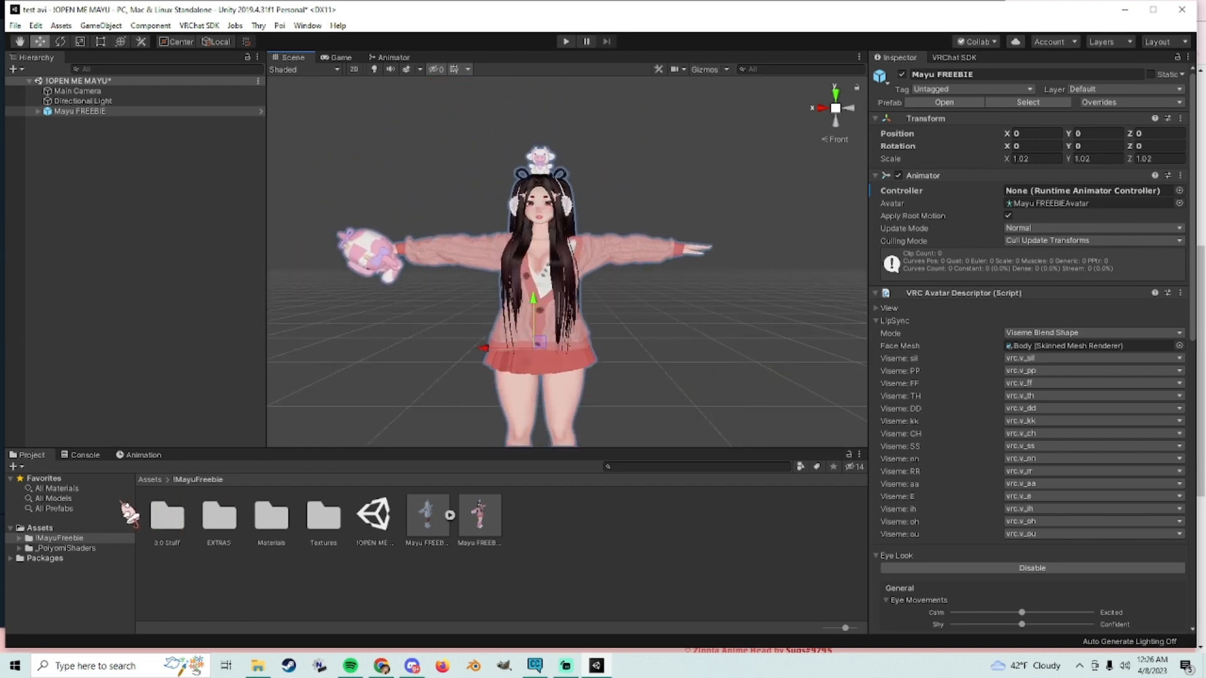
Step: Among all project materials, switch the shader of Body, Cowplushie and Cowplushie 1 to Poiyomi Toon from Poiyomi 7.3
click(69, 489)
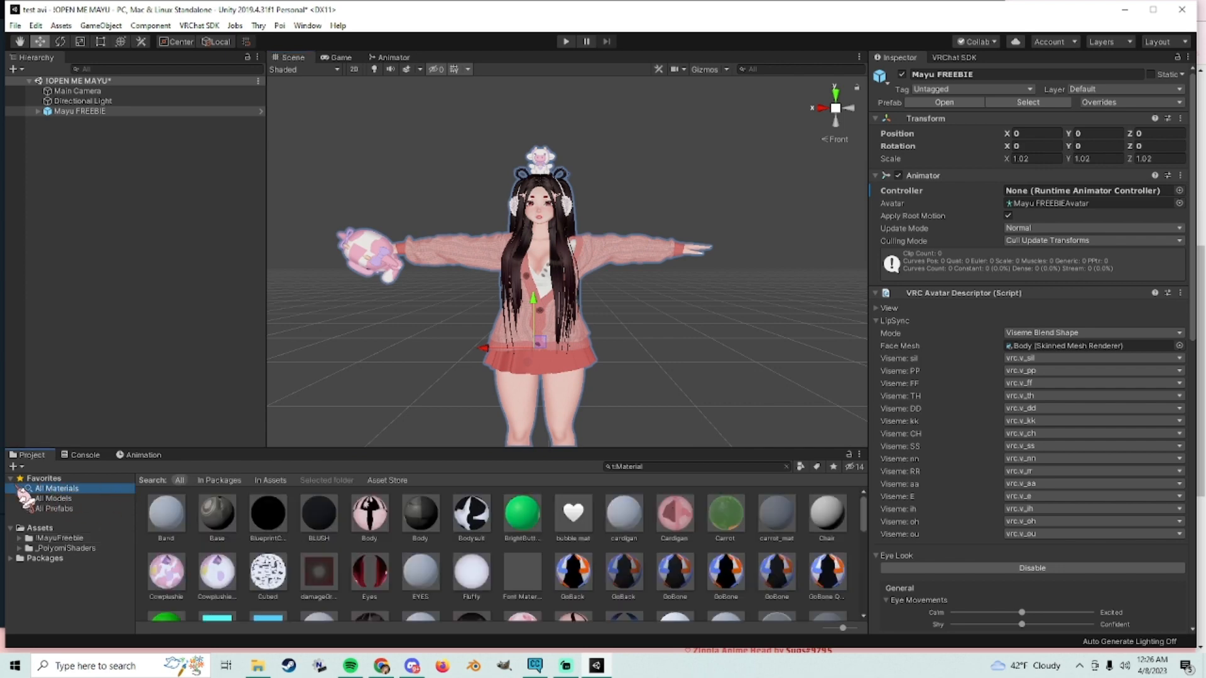
scroll(433, 561, down, 10)
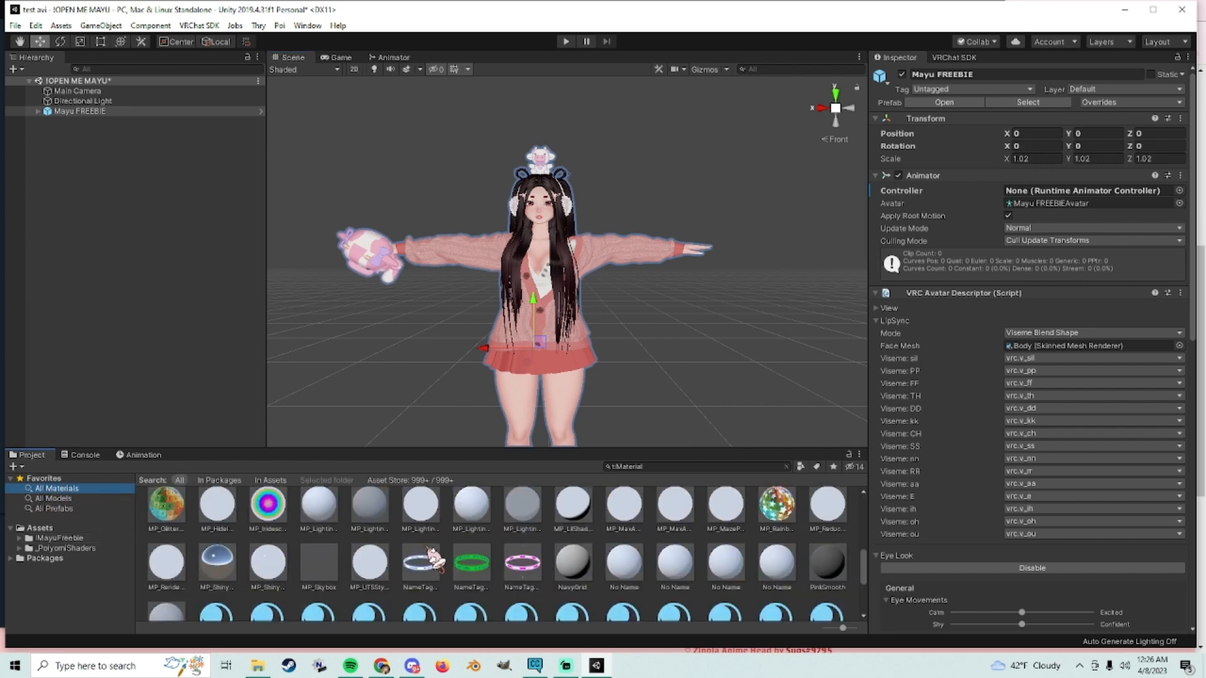
scroll(433, 558, down, 10)
scroll(434, 558, up, 20)
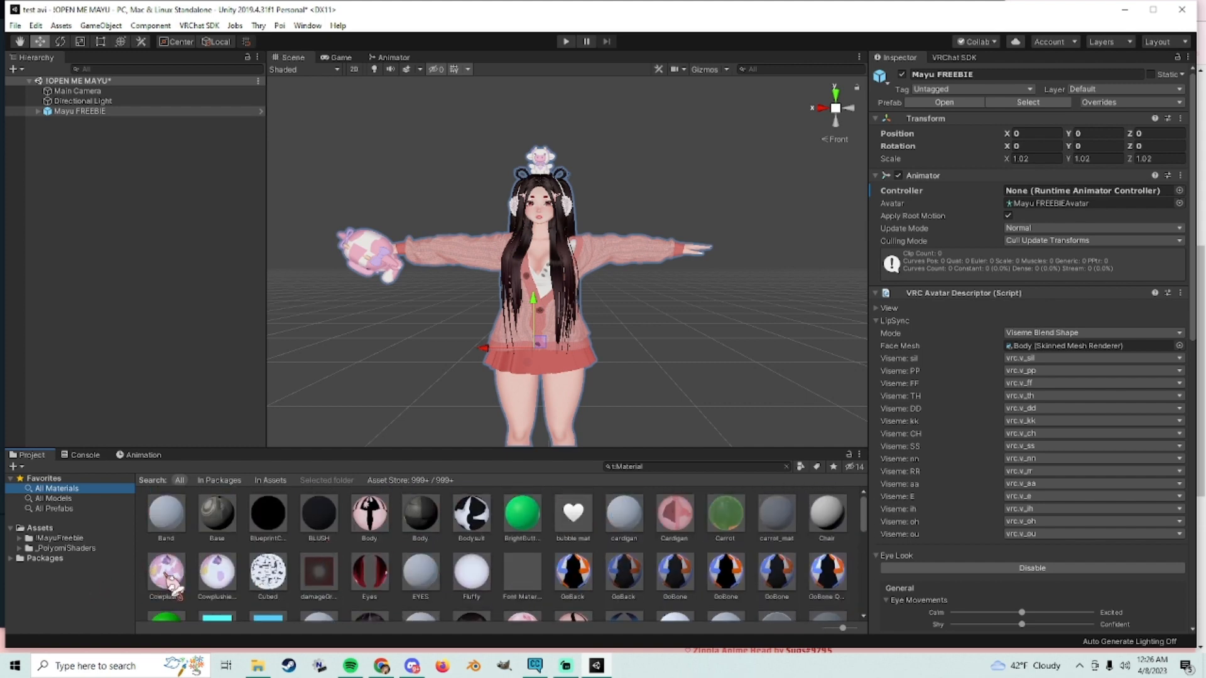
click(387, 517)
ctrl+click(277, 579)
ctrl+click(224, 579)
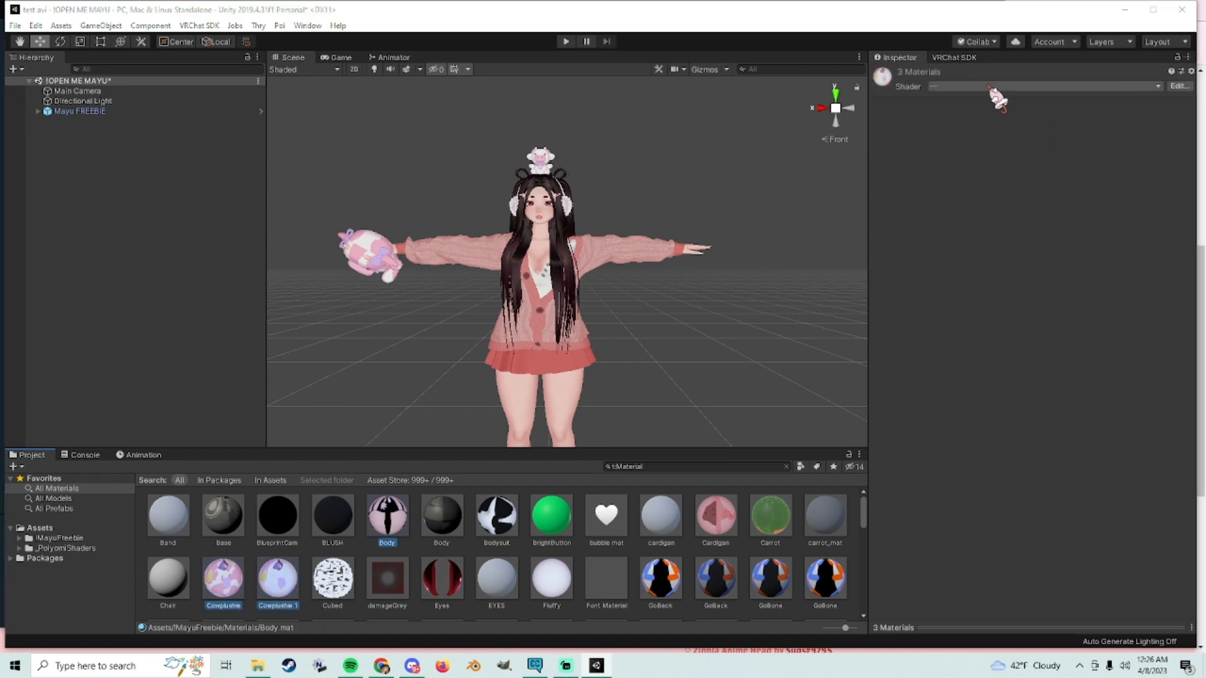
click(991, 88)
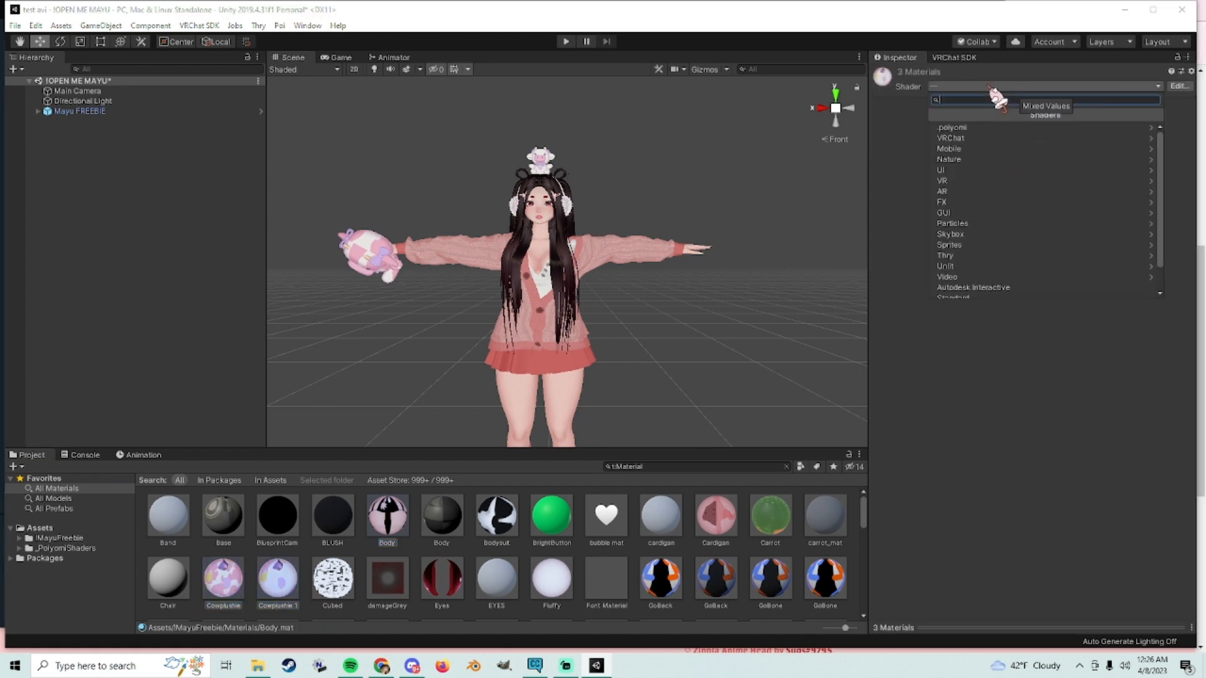
click(977, 127)
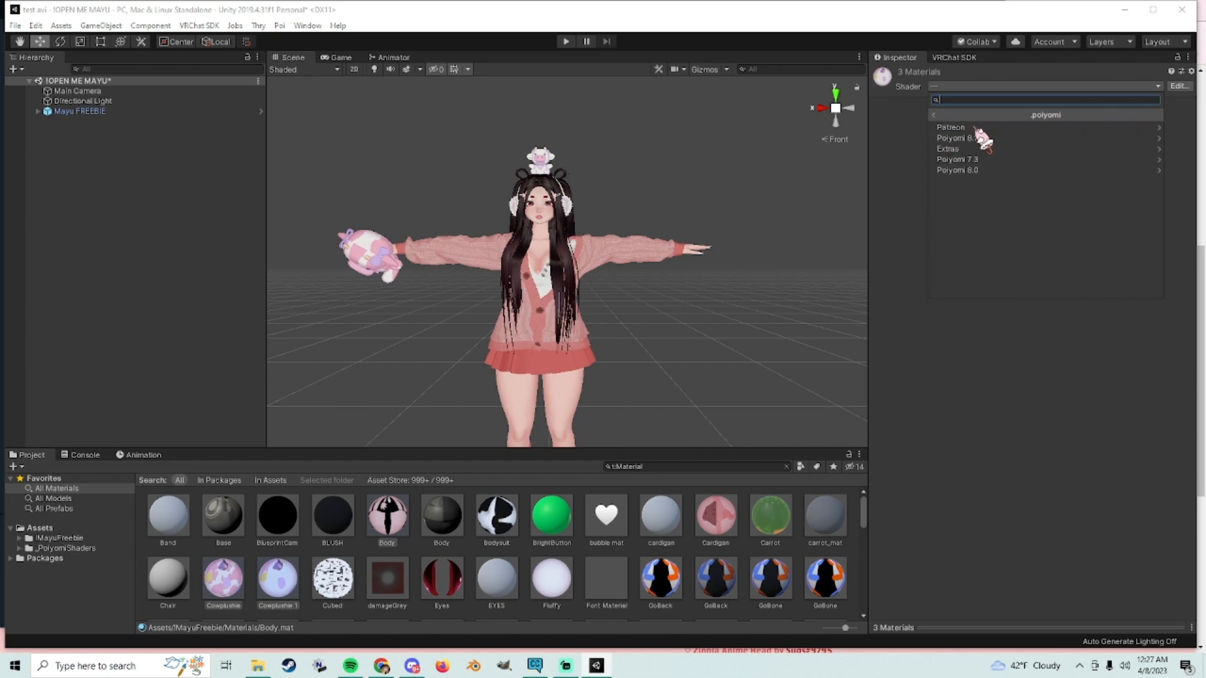
click(982, 161)
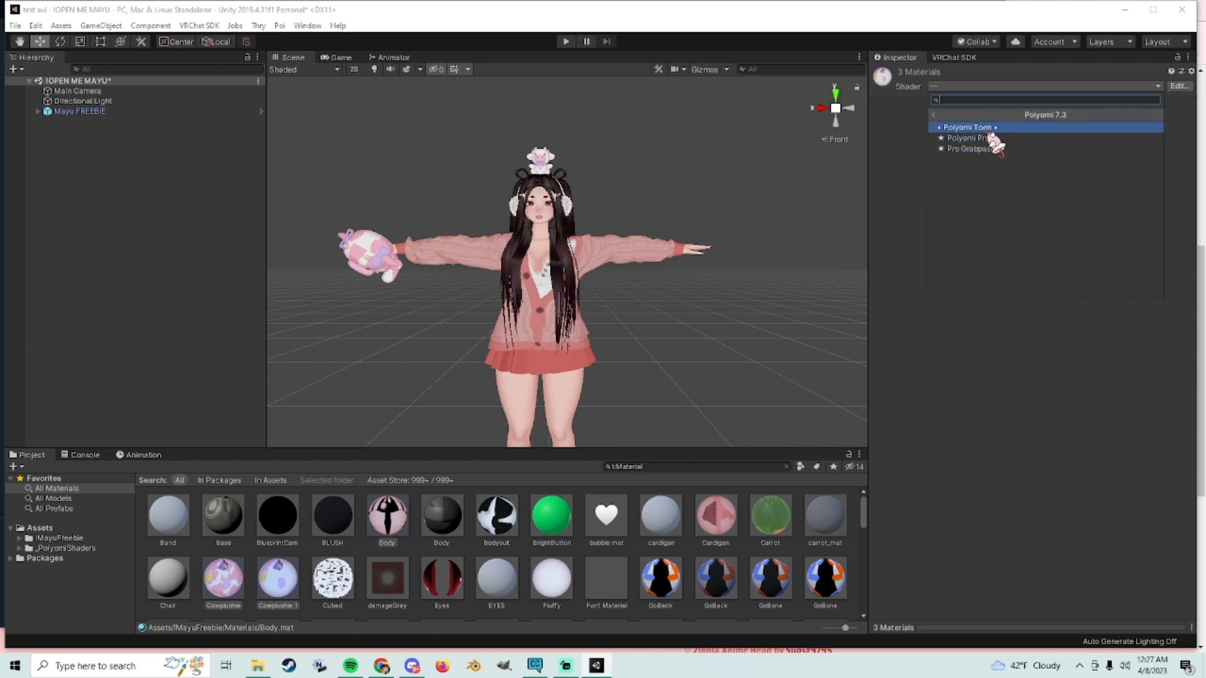
click(990, 128)
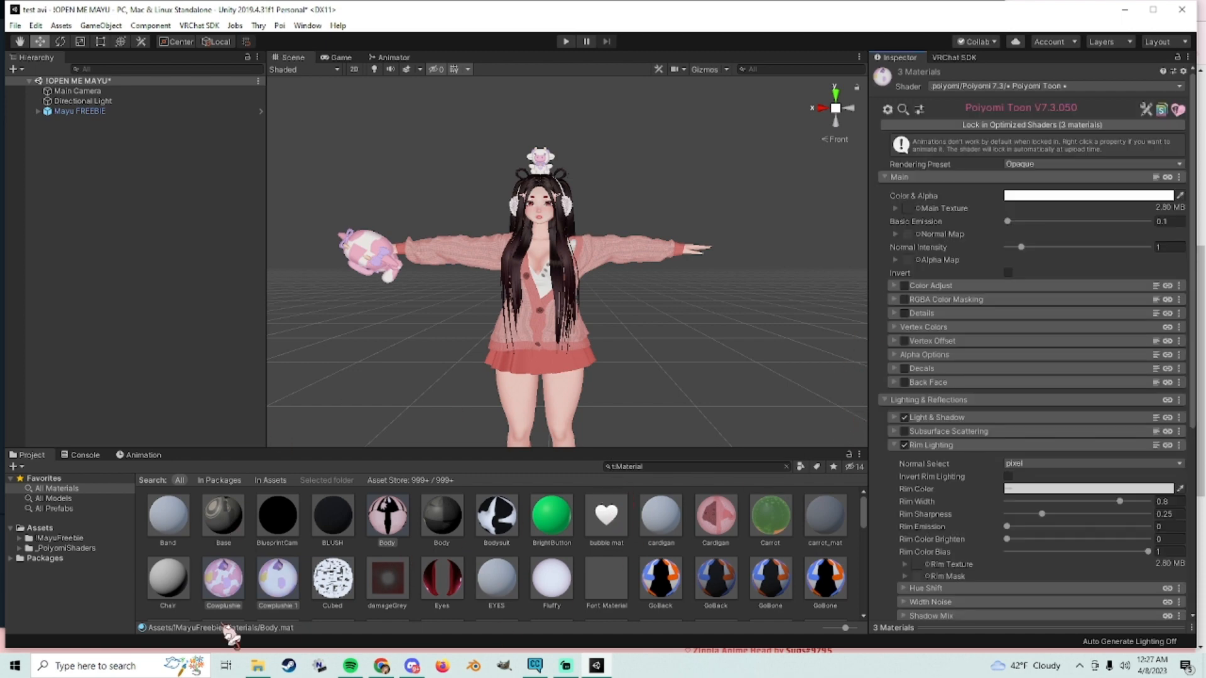
Step: Check the shader settings of the eye and Cowplushie materials, and return to the !MayuFreebie folder
click(442, 578)
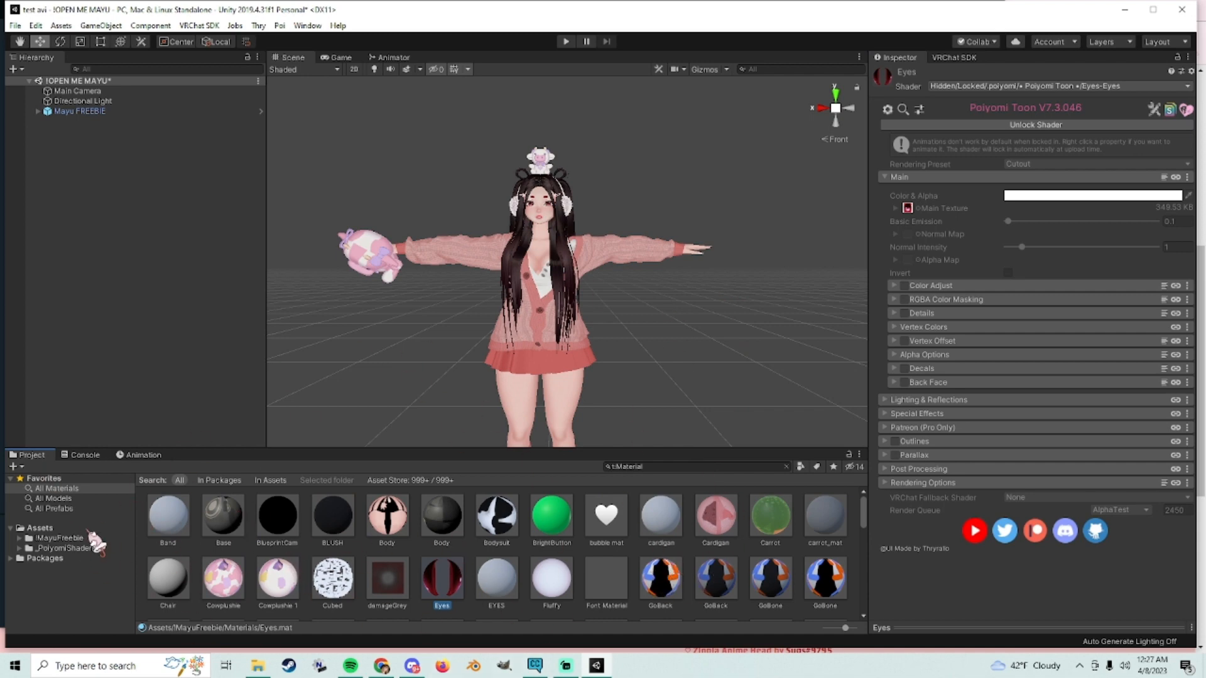
click(512, 584)
click(223, 581)
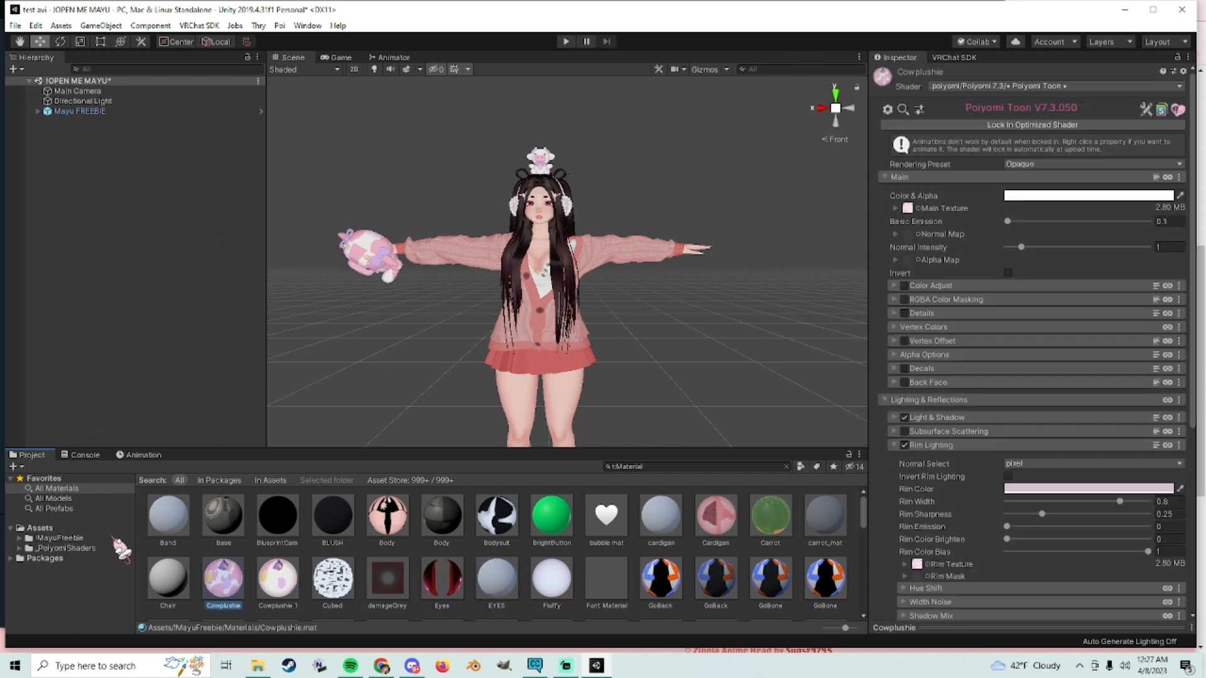
click(74, 538)
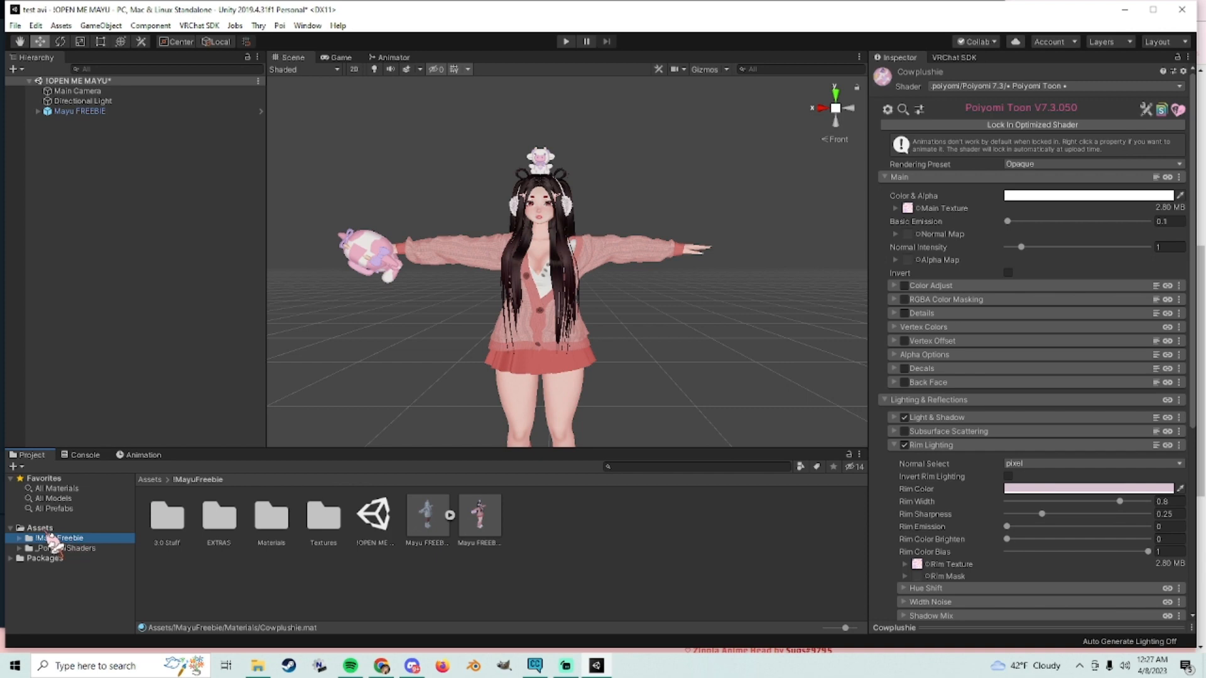
Step: Examine the whole avatar from the front to check how its materials look
scroll(653, 276, up, 5)
middle_drag(608, 384, 663, 313)
scroll(663, 368, down, 8)
scroll(663, 369, up, 4)
scroll(662, 291, down, 7)
scroll(662, 292, up, 4)
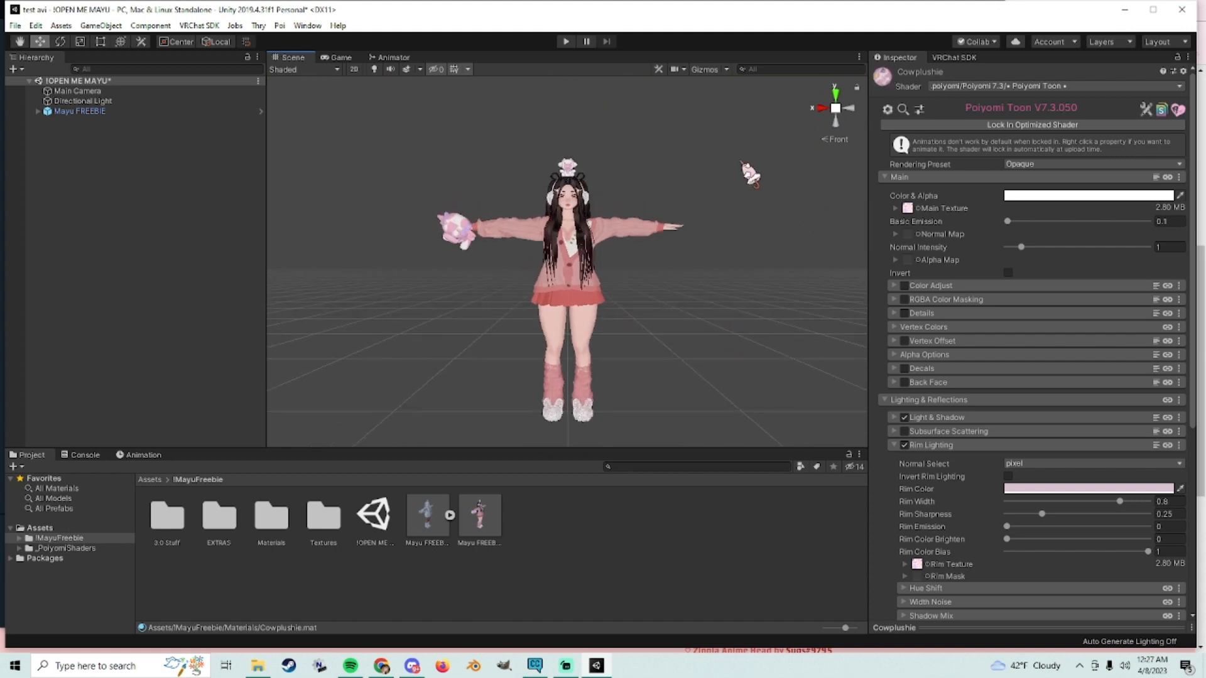
Step: Review the VRChat SDK's account and Builder pages, and the Blueprint ID field in Mayu FREEBIE's Pipeline Manager
click(953, 57)
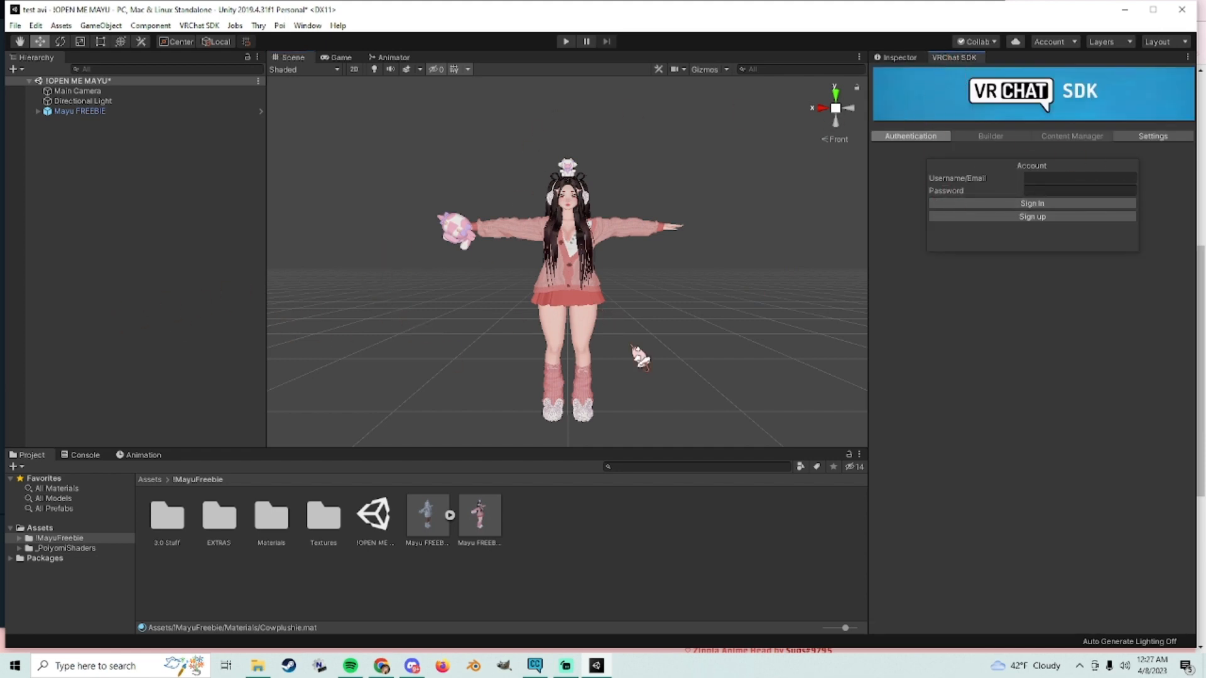
click(897, 57)
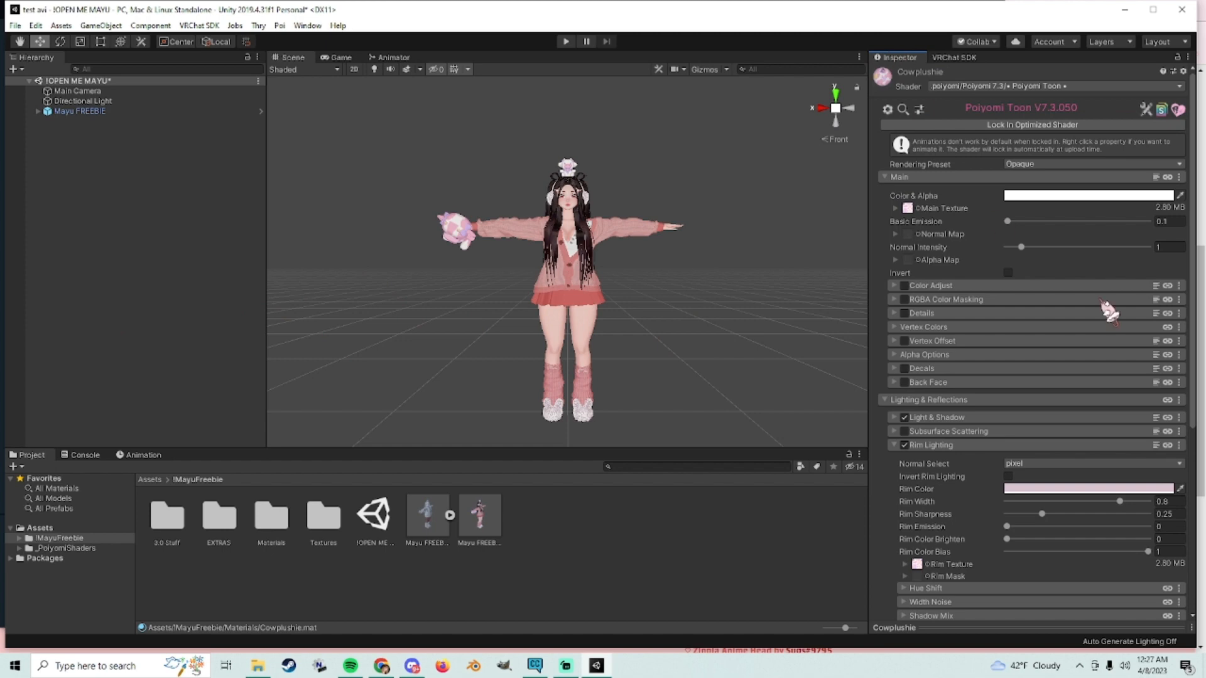
click(79, 112)
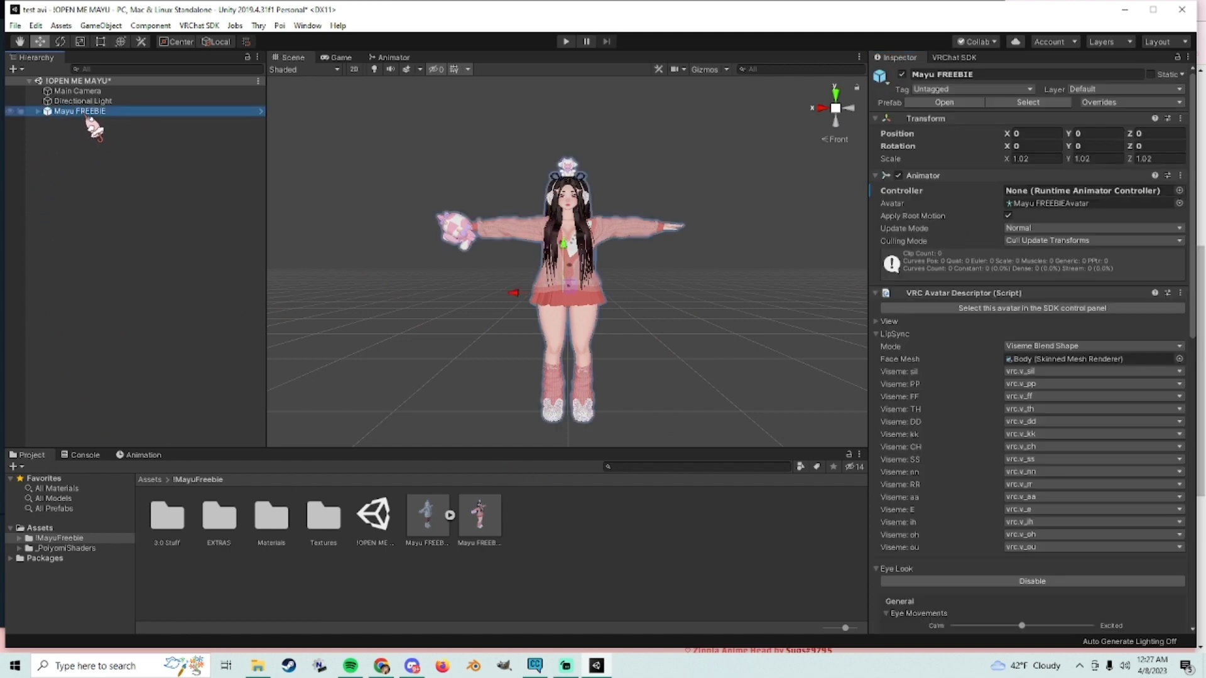
scroll(959, 424, down, 15)
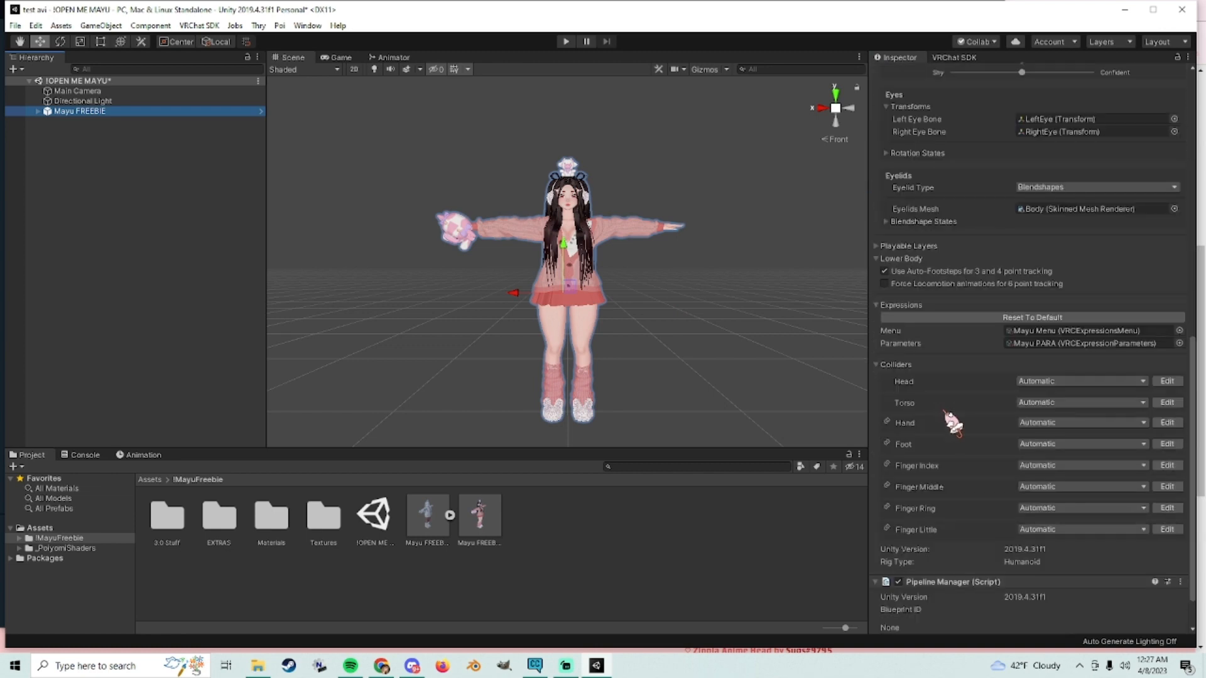
scroll(953, 424, down, 2)
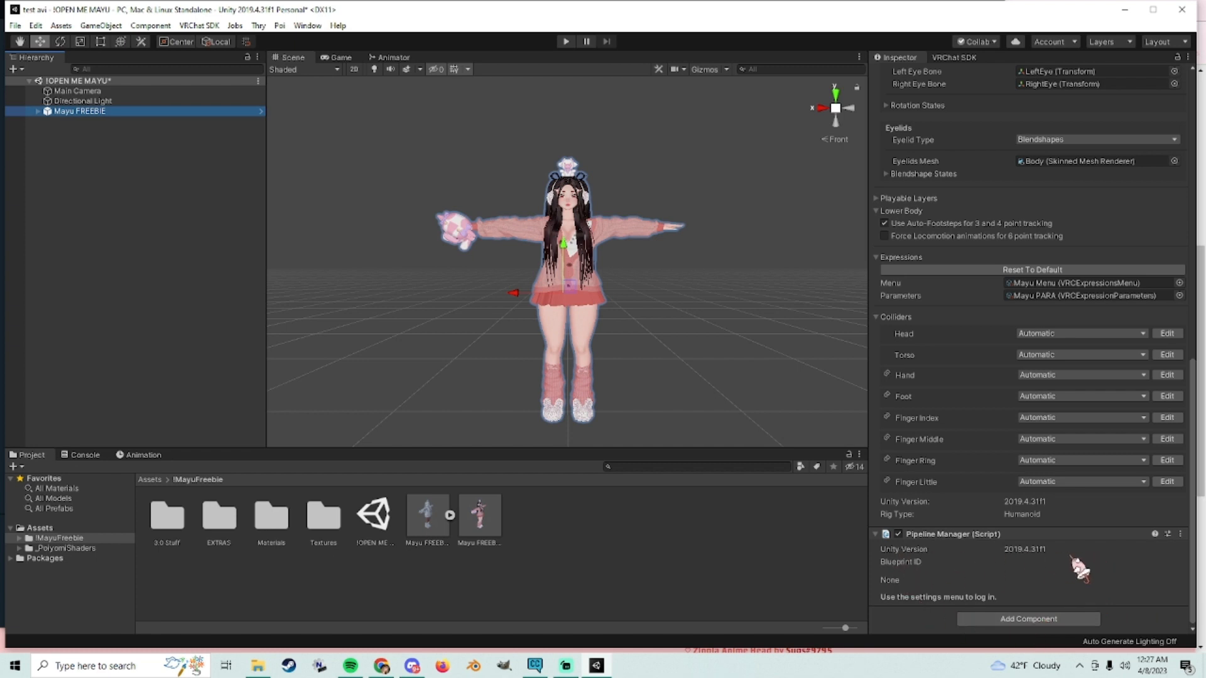
click(968, 62)
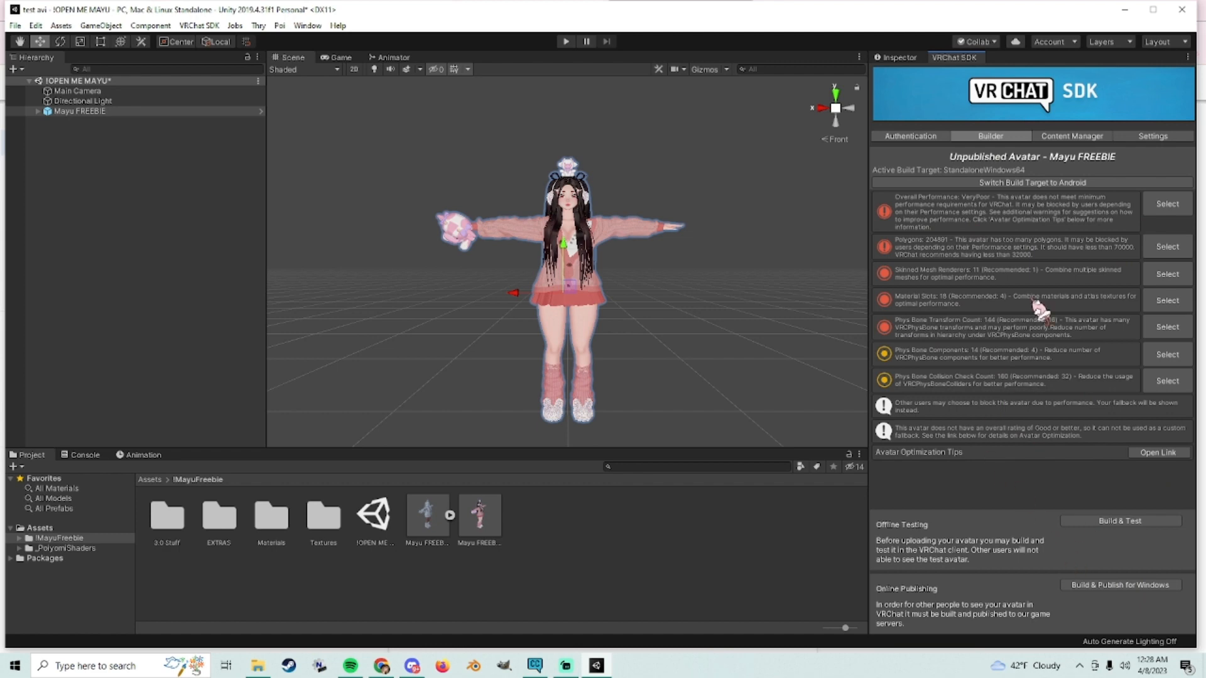
click(895, 57)
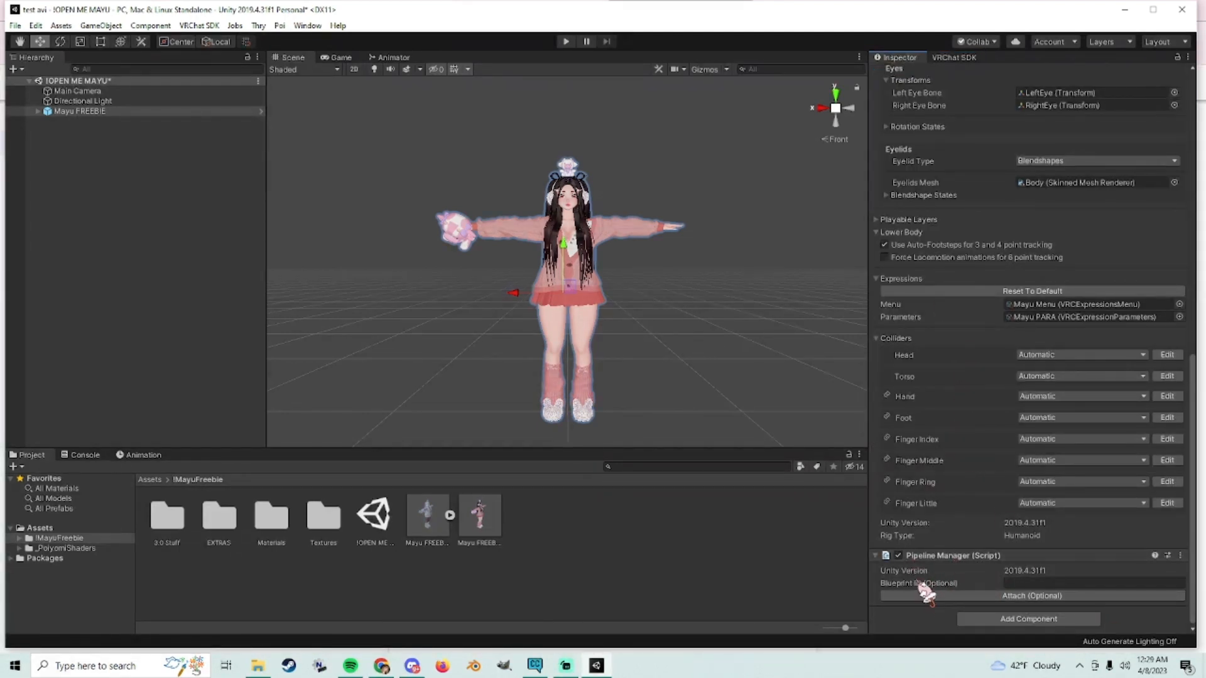
Step: Attach a placeholder Blueprint ID in Mayu FREEBIE's Pipeline Manager and detach it again
click(1017, 584)
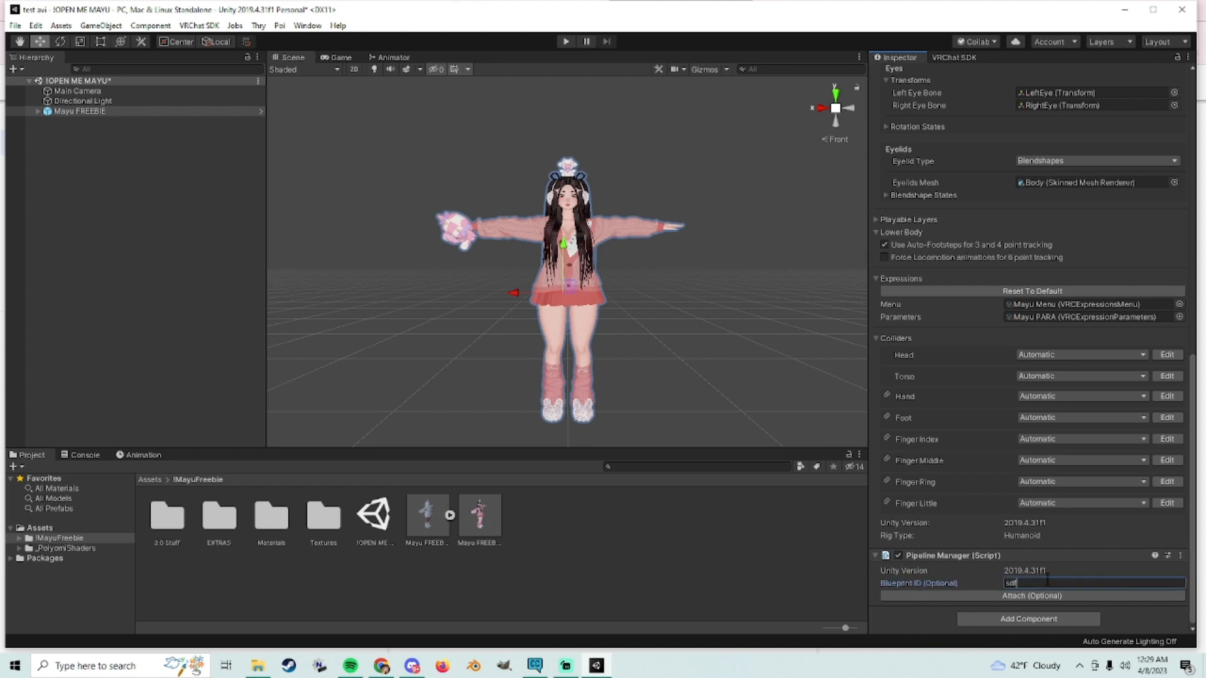
click(1000, 596)
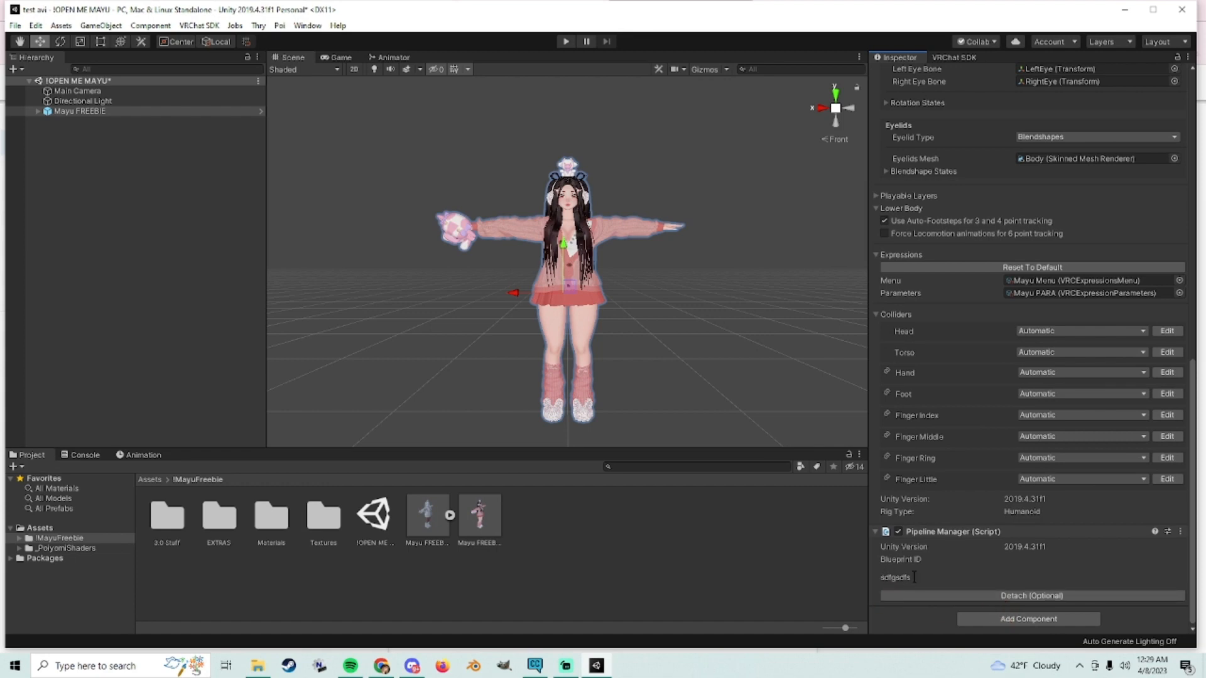
click(989, 596)
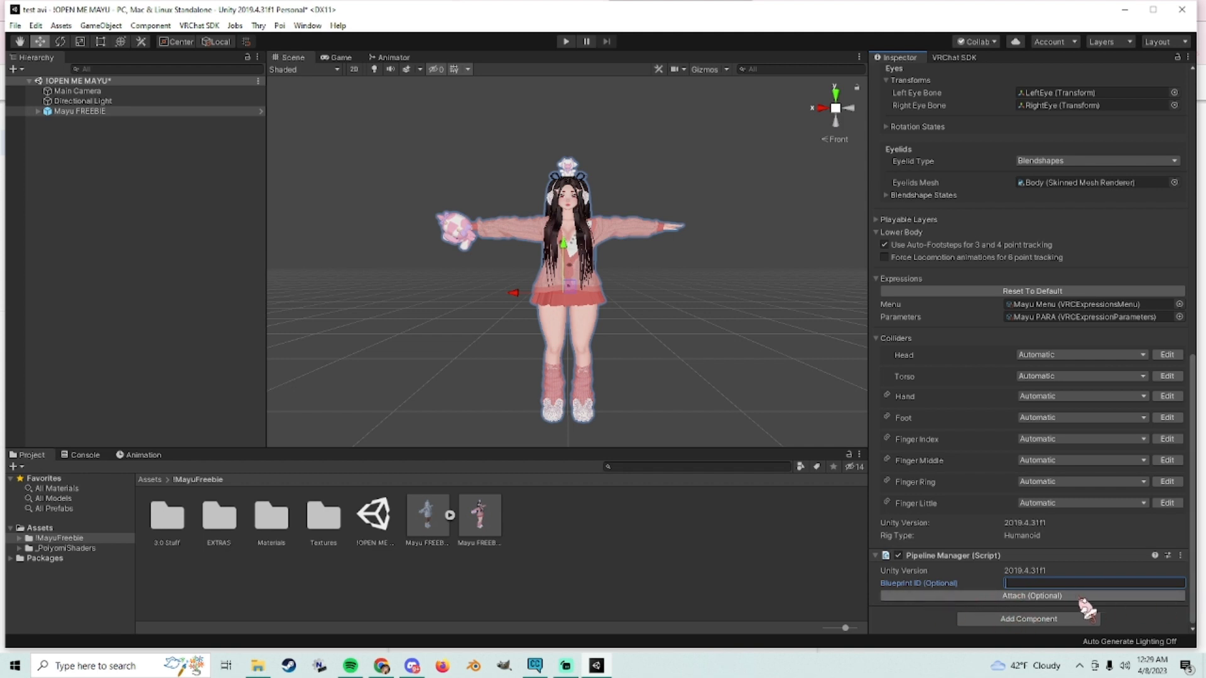
Step: Review the Builder page for Mayu FREEBIE and the New Project page in VRChat Creator Companion, and return to Unity
click(945, 58)
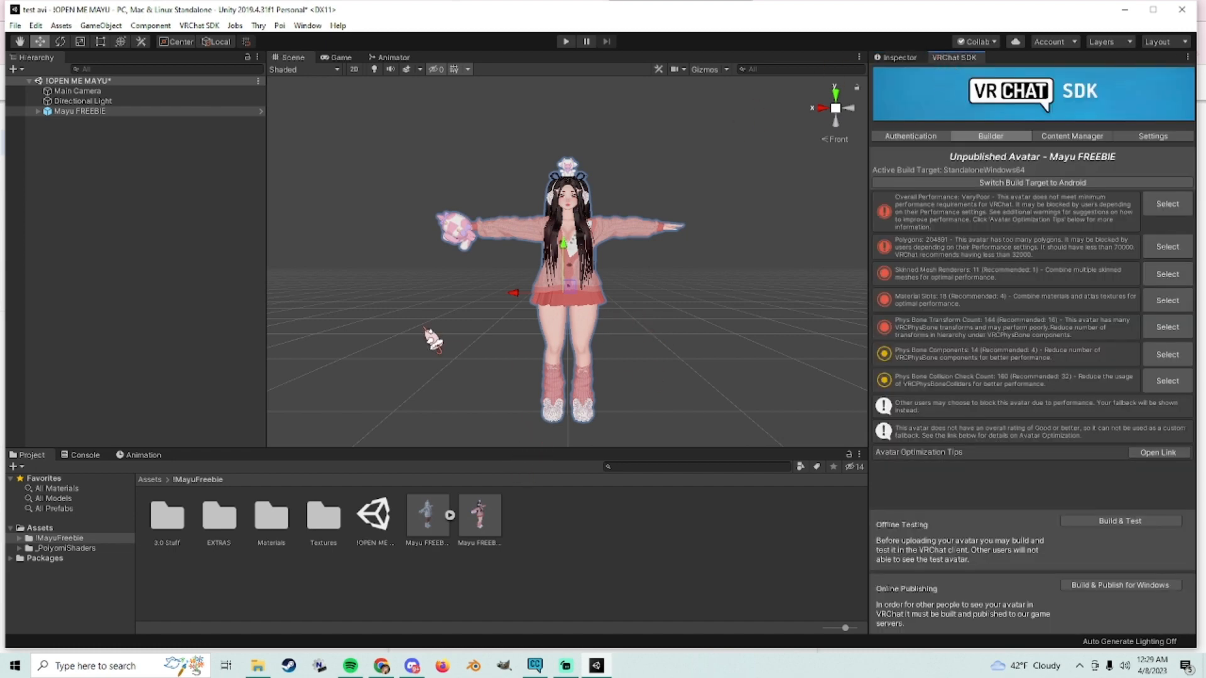
mouse_move(429, 294)
middle_down()
mouse_move(417, 270)
mouse_move(401, 270)
mouse_move(423, 308)
middle_up()
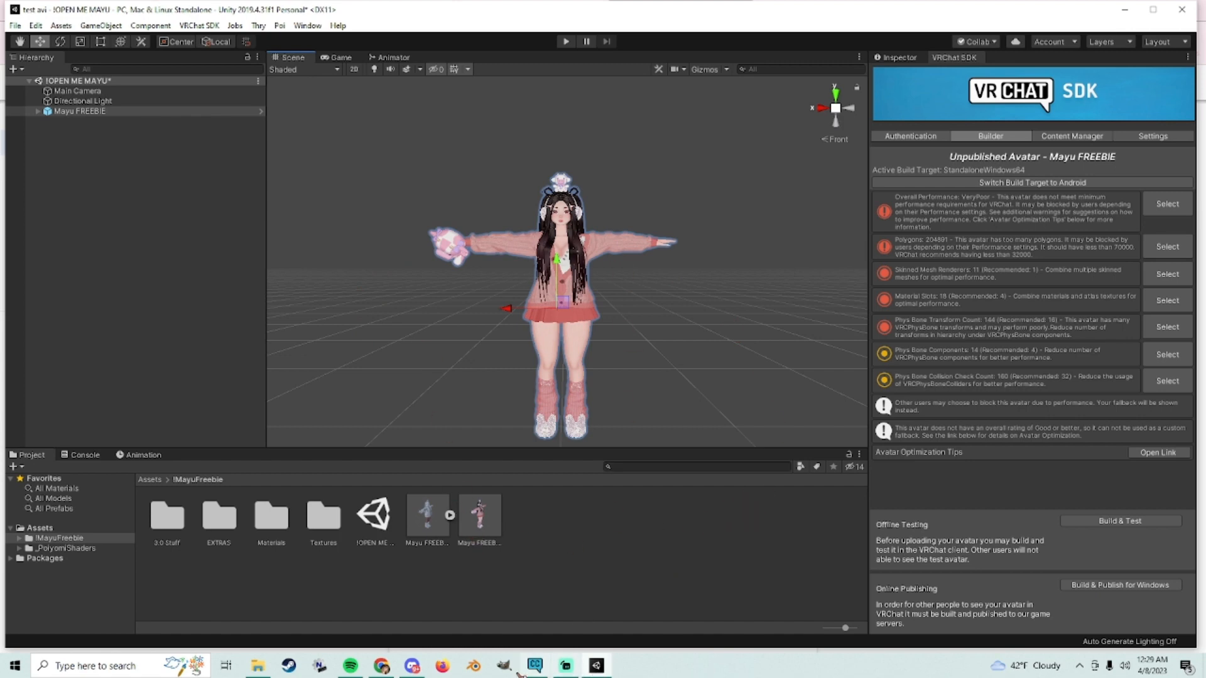
mouse_move(547, 670)
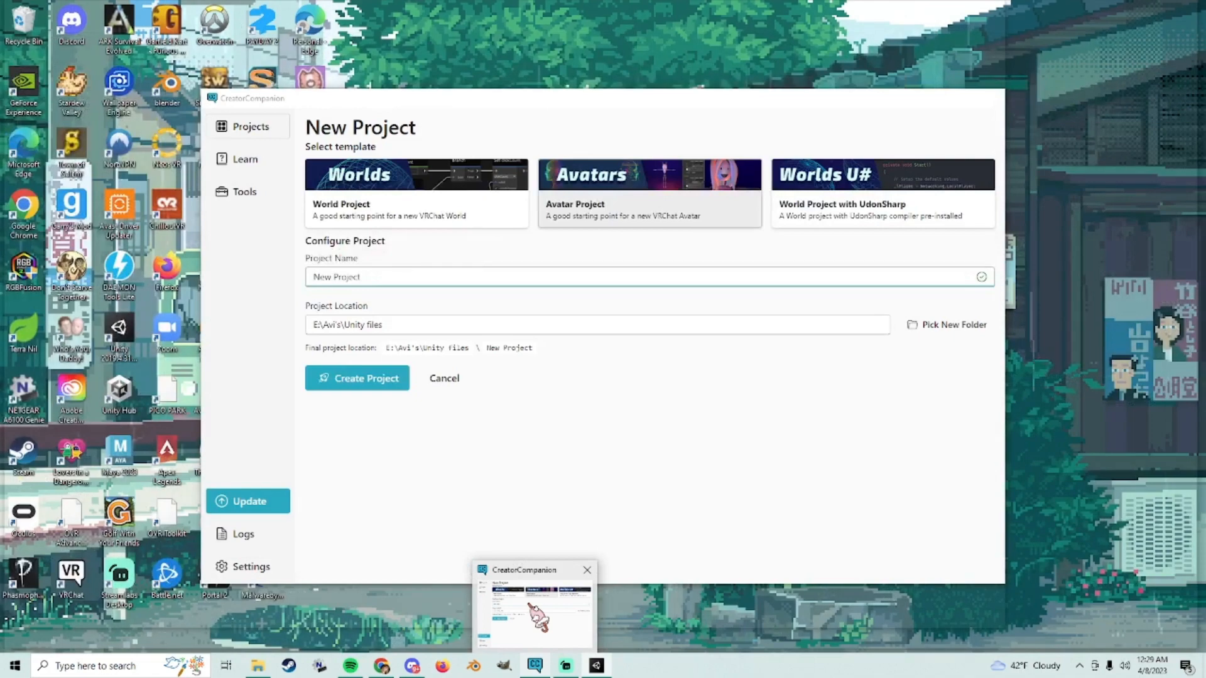
click(533, 608)
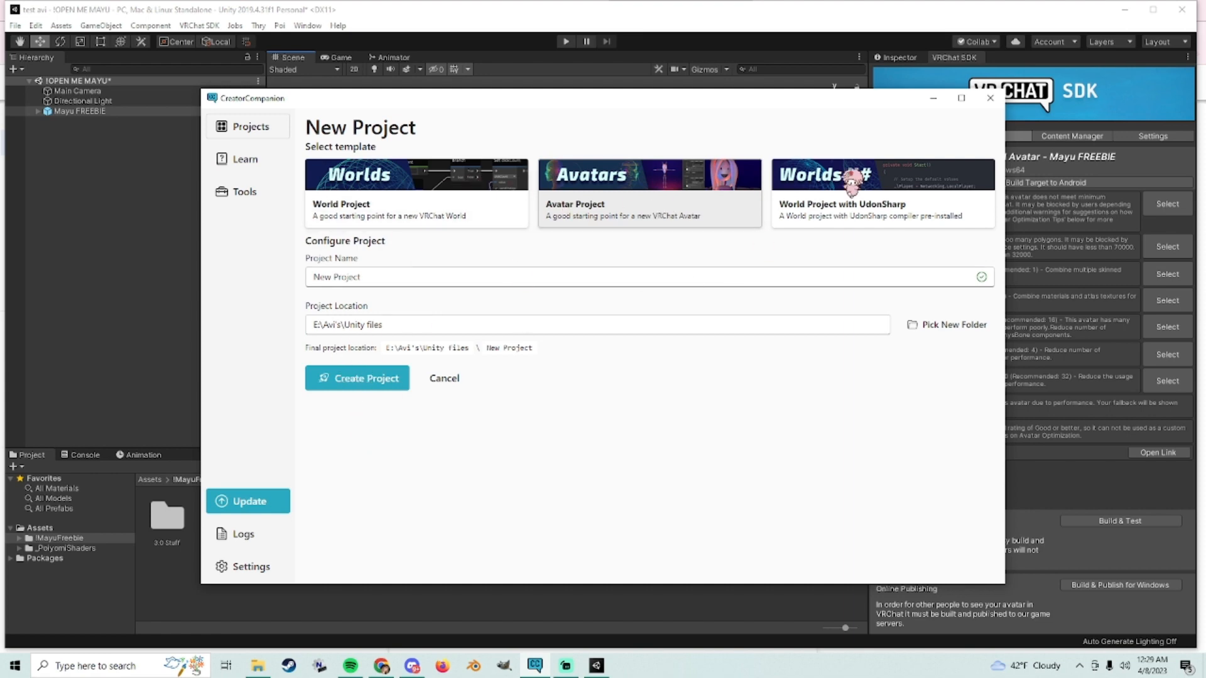
click(934, 99)
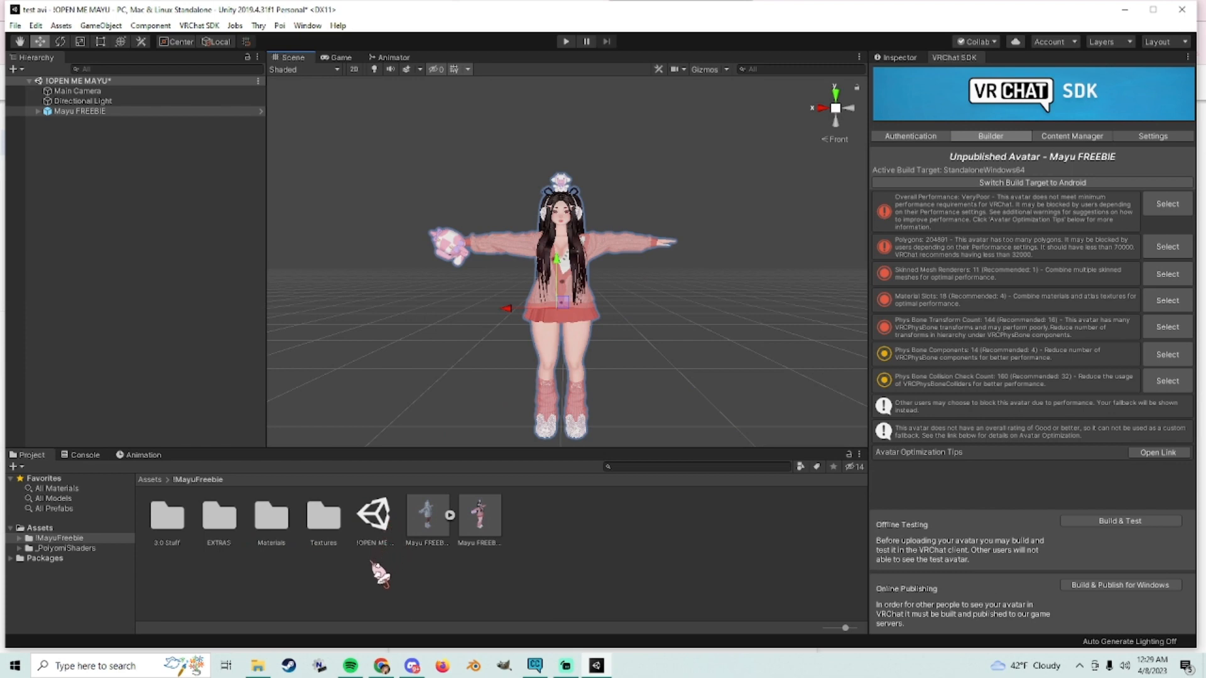
Step: Look into the project's _PoiyomiShaders folder and return to the !MayuFreebie folder
click(74, 549)
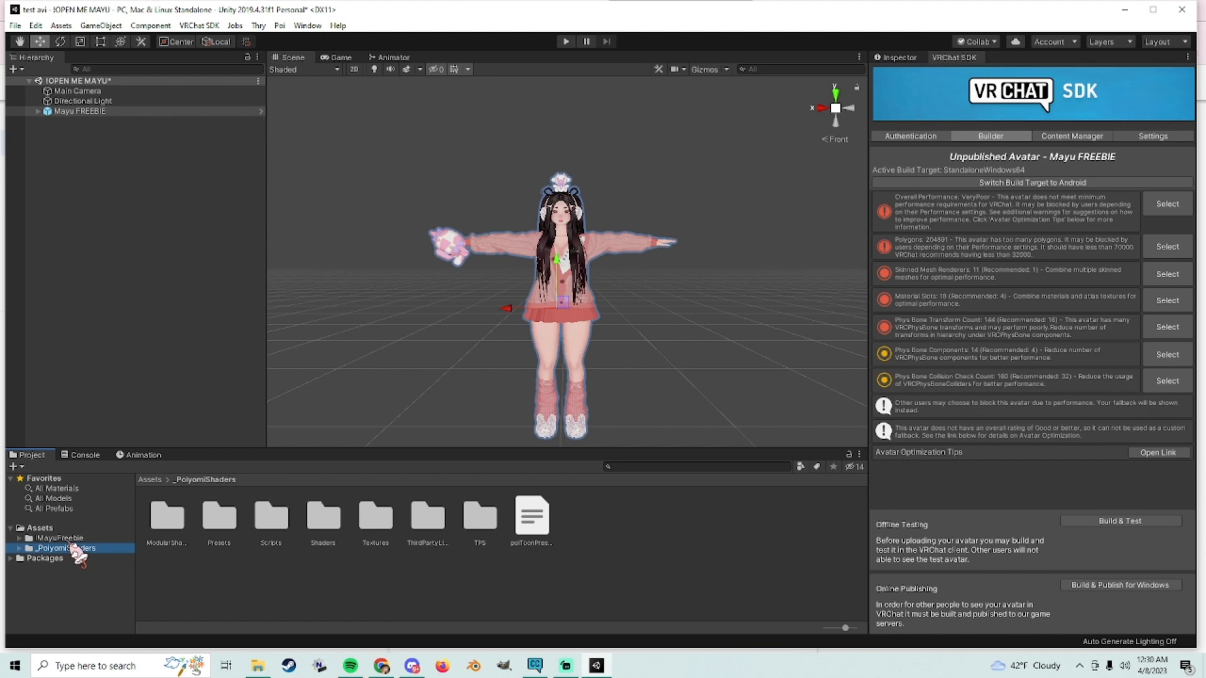
click(62, 538)
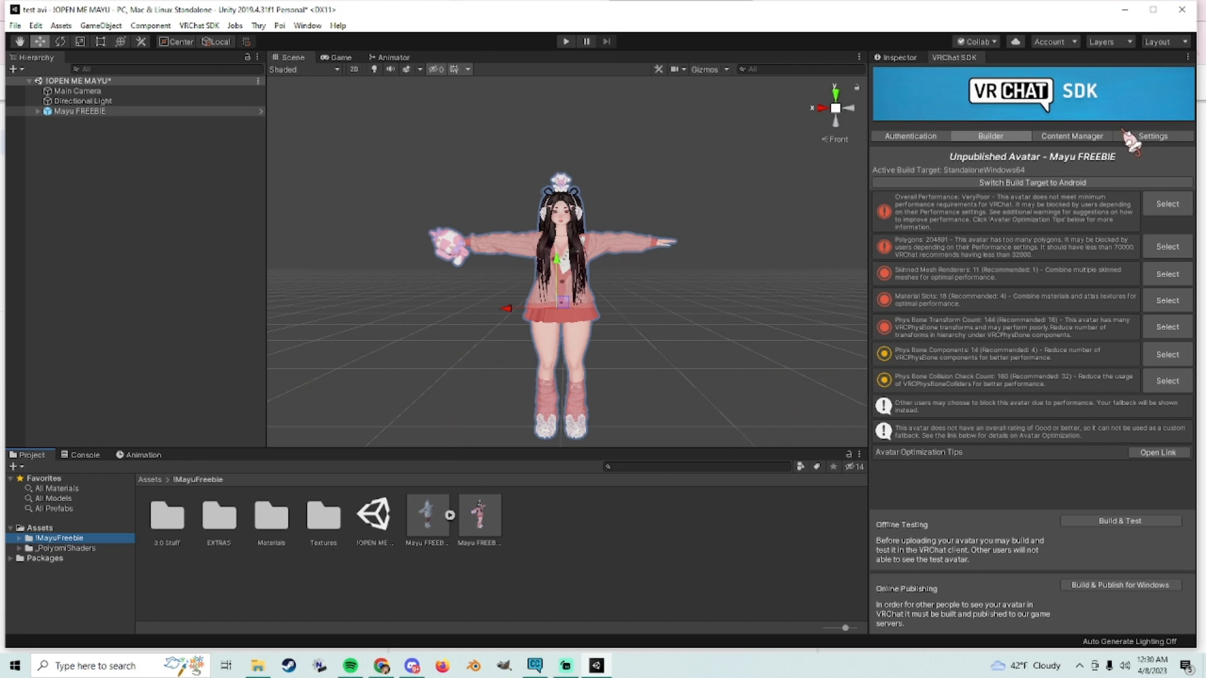
Step: Review the copyable IDs of the uploaded avatars in the SDK's Content Manager and the avatar's empty Blueprint ID field
click(1056, 139)
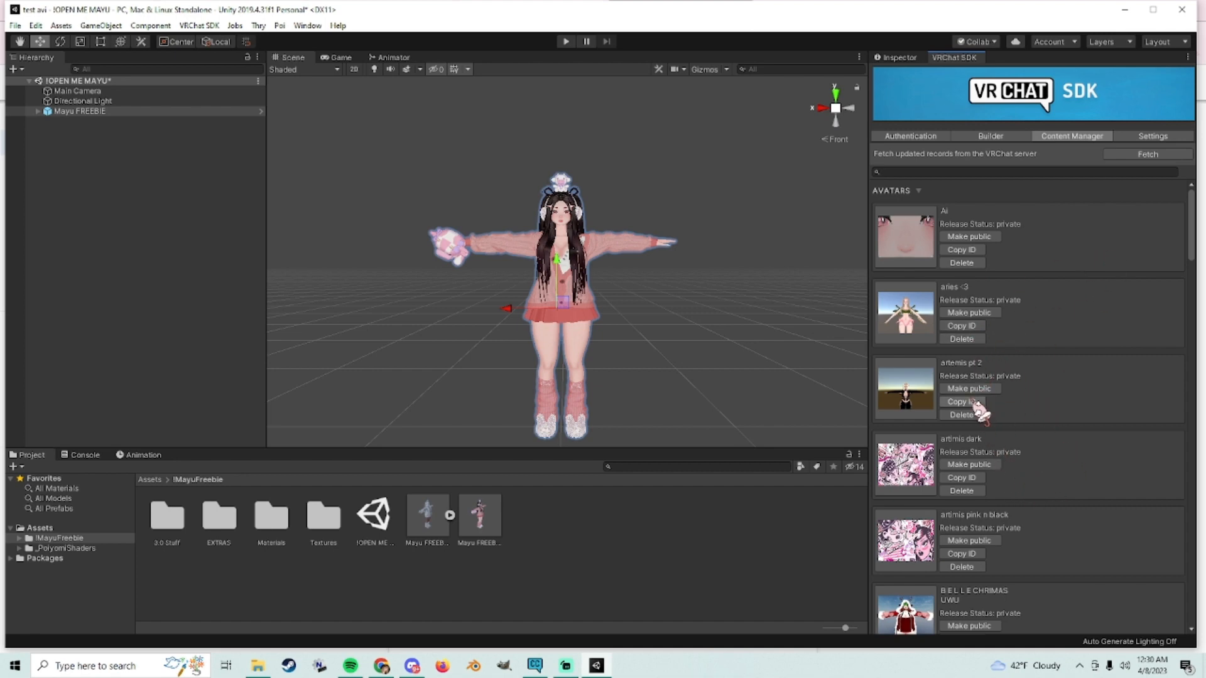
click(905, 58)
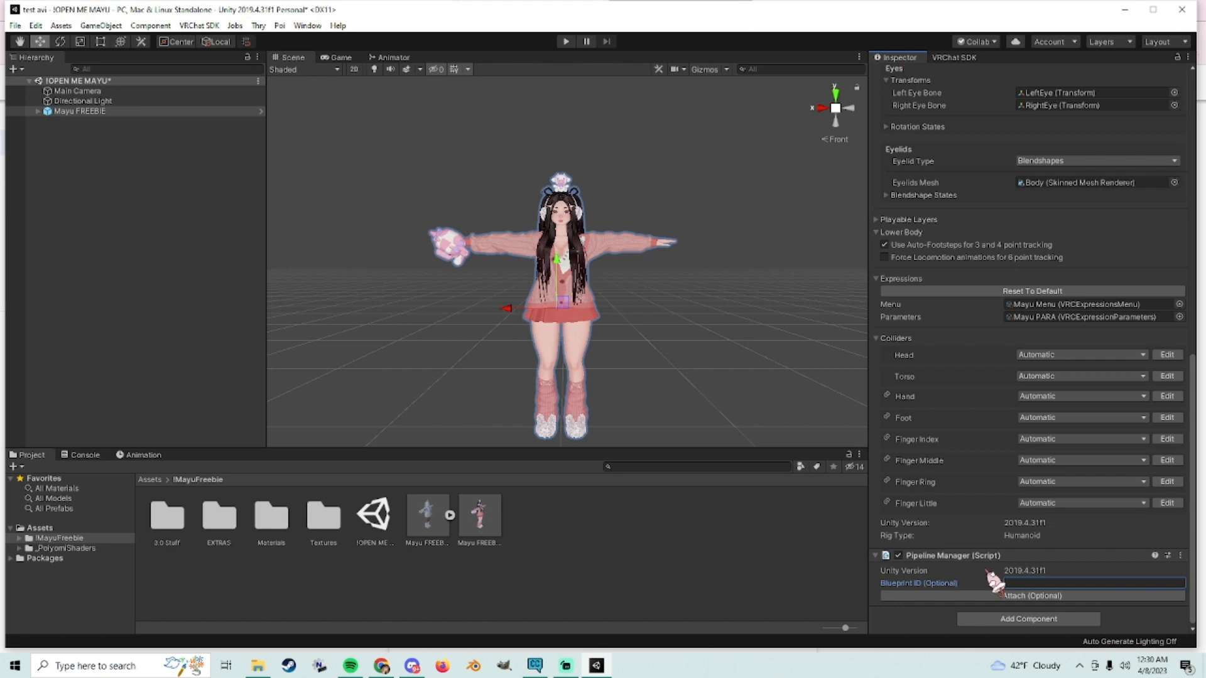
click(1100, 582)
Step: Build and publish Mayu FREEBIE for Windows from the SDK's Builder, accepting the automatic anchor overrides and material locking
click(951, 57)
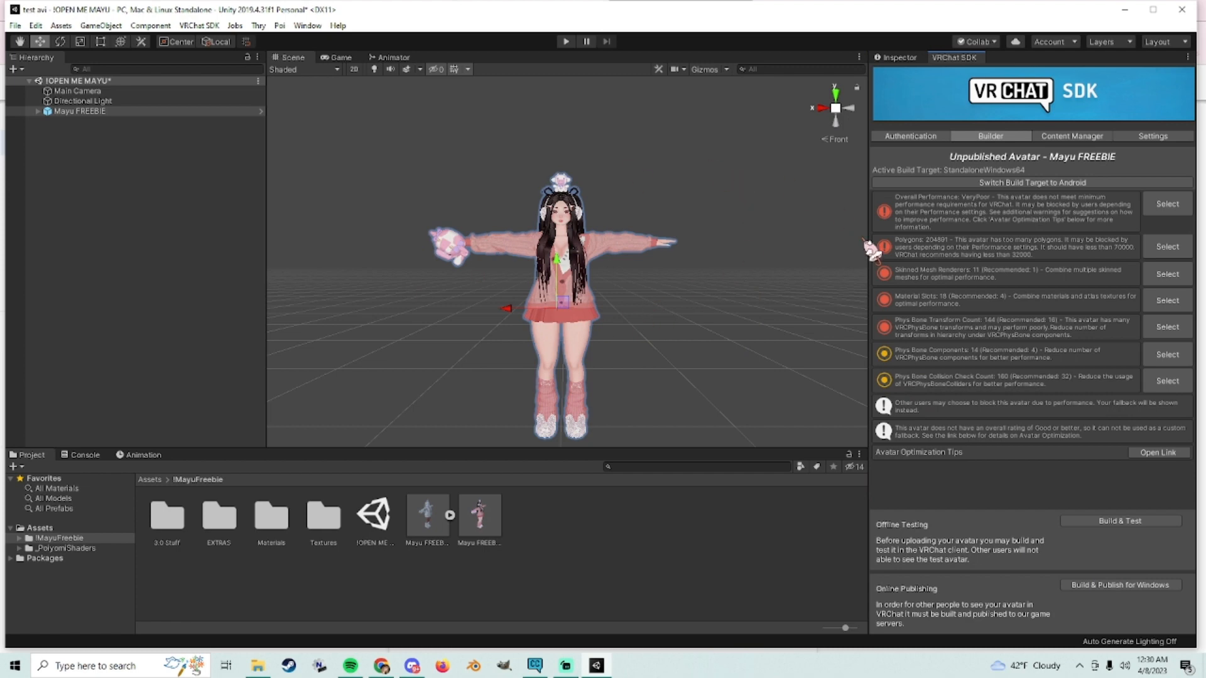
click(1117, 590)
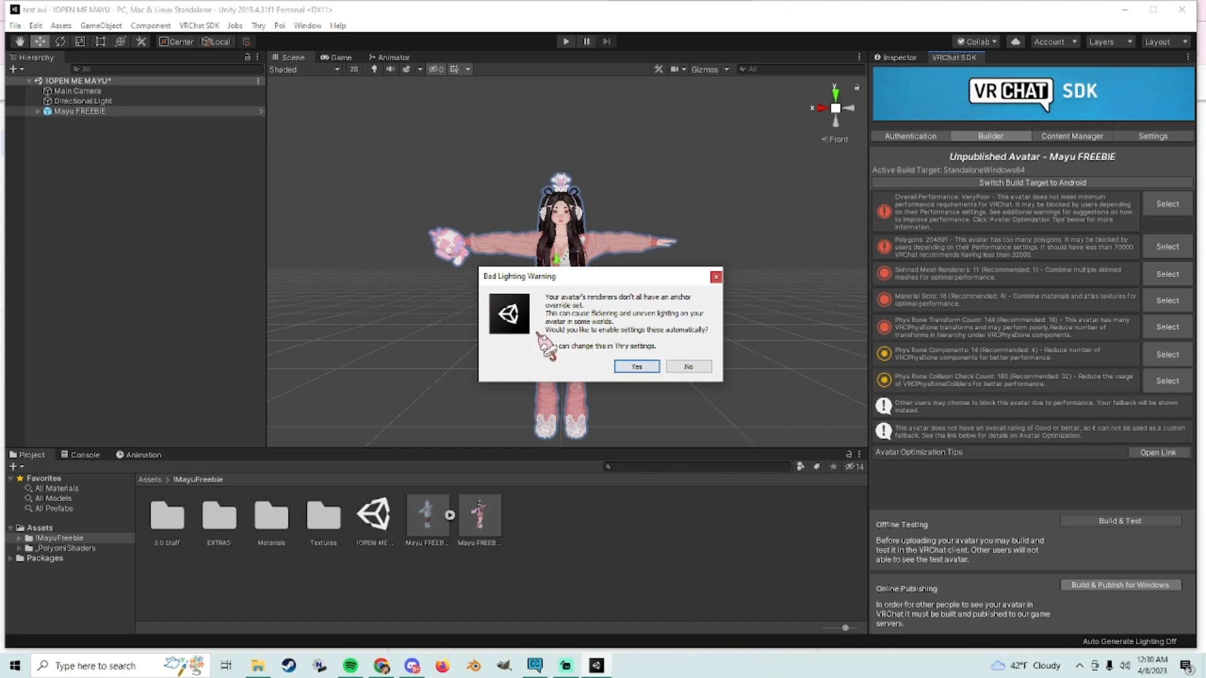
click(625, 368)
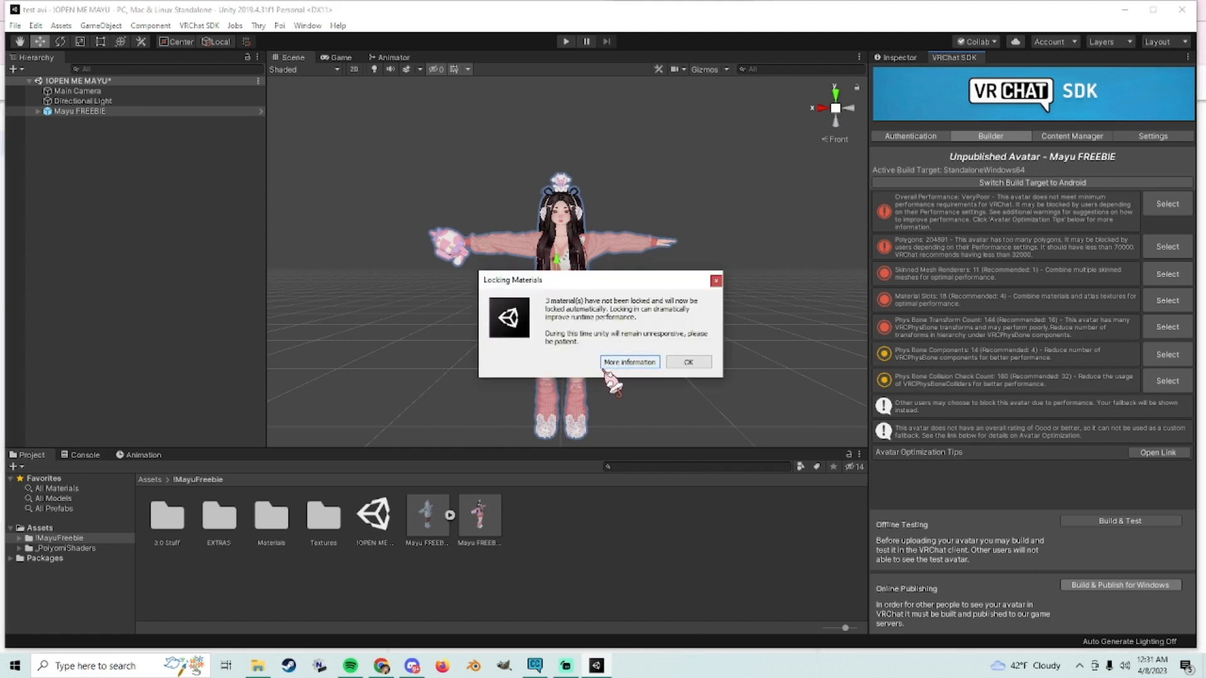
click(691, 363)
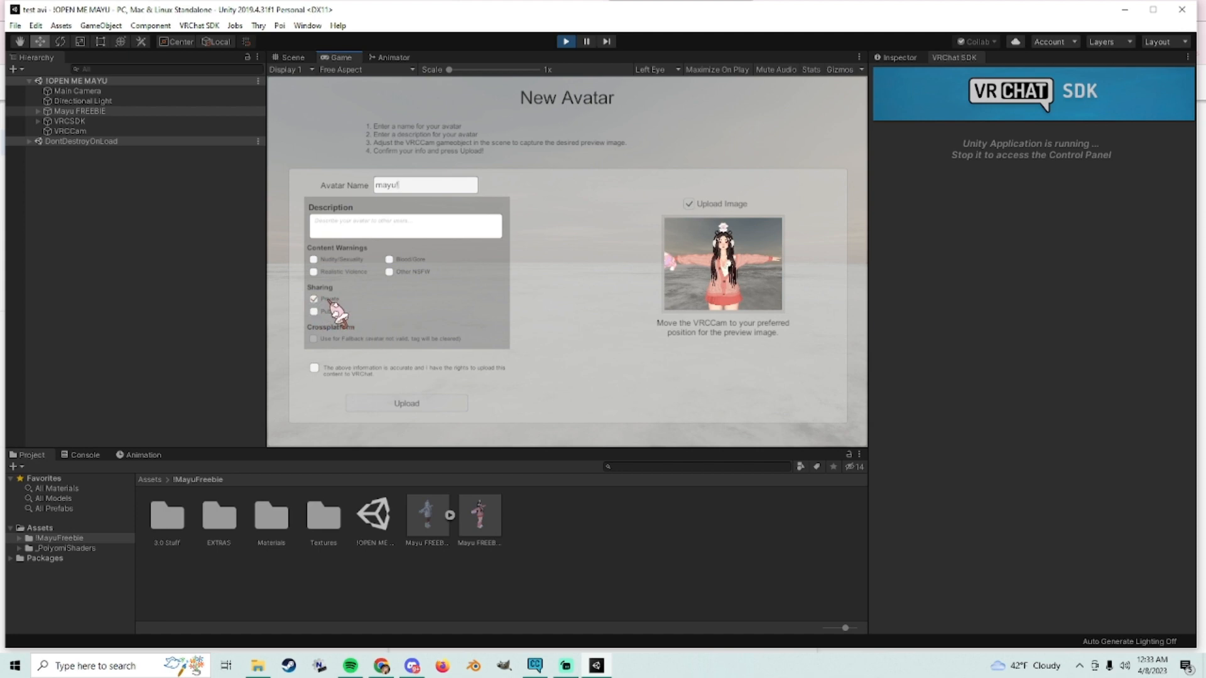
Step: Name the new avatar mayu! with Private sharing, confirm the upload rights and upload it to VRChat
click(315, 368)
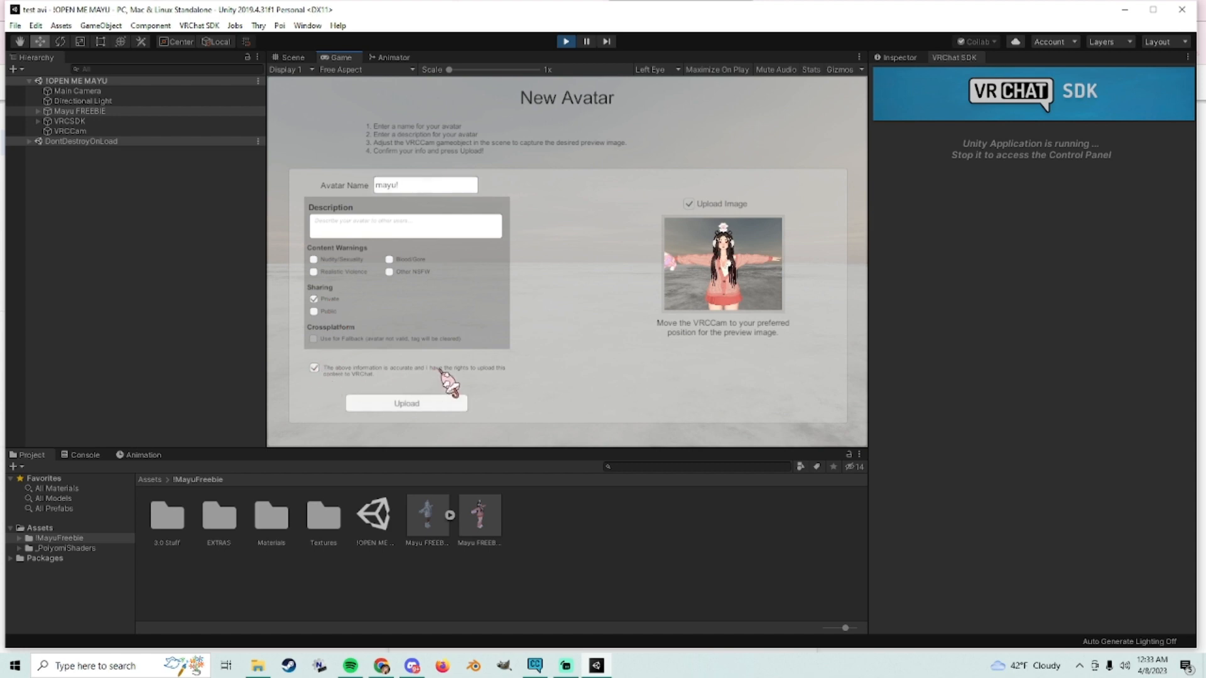
click(422, 405)
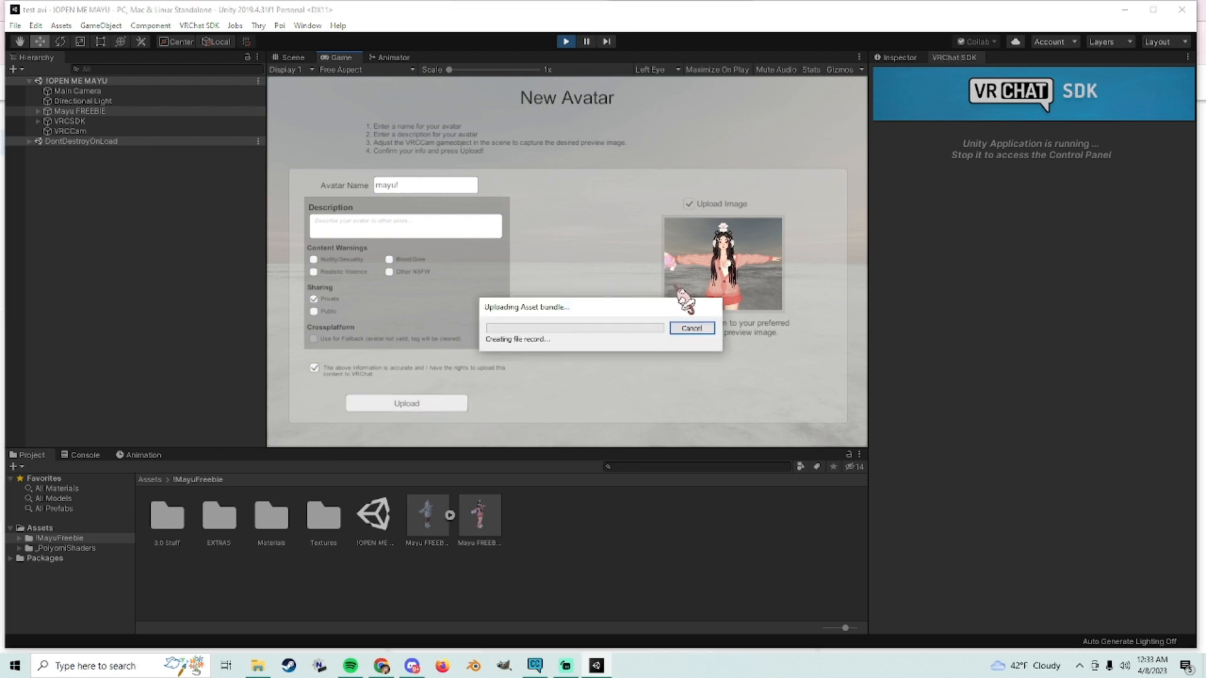